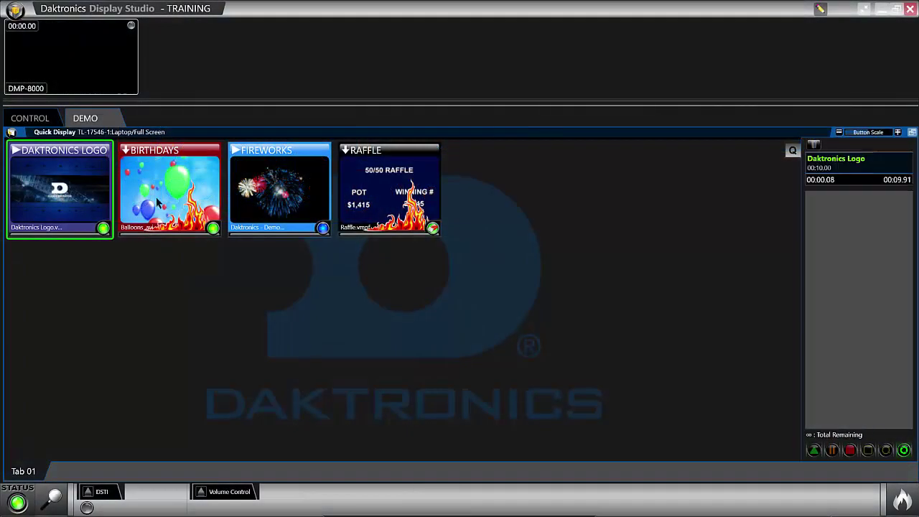
# Queue and play the Birthdays balloons clip, then select the Raffle tile on the DEMO page
pyautogui.click(162, 195)
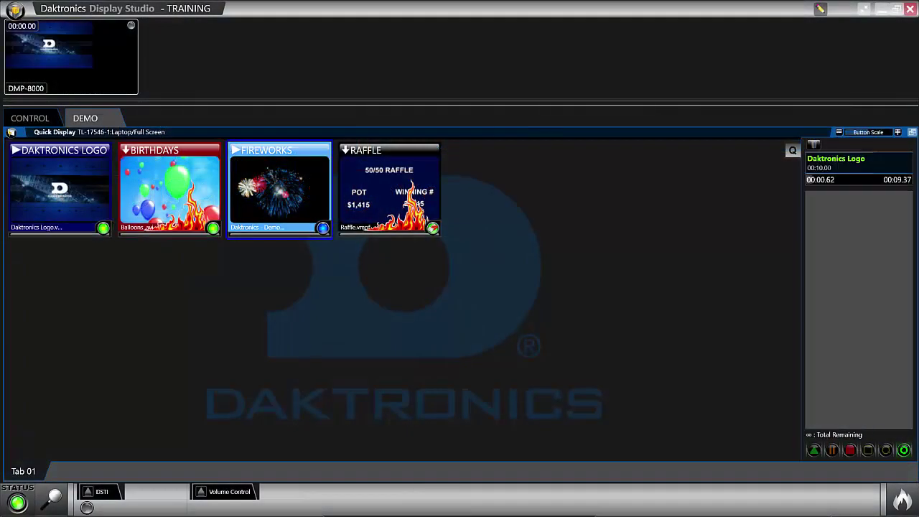
pyautogui.click(192, 204)
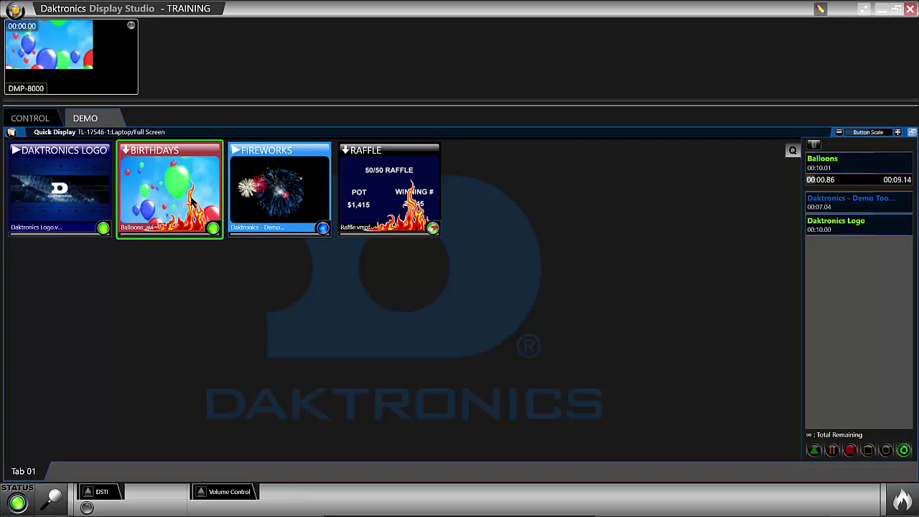
pyautogui.click(339, 206)
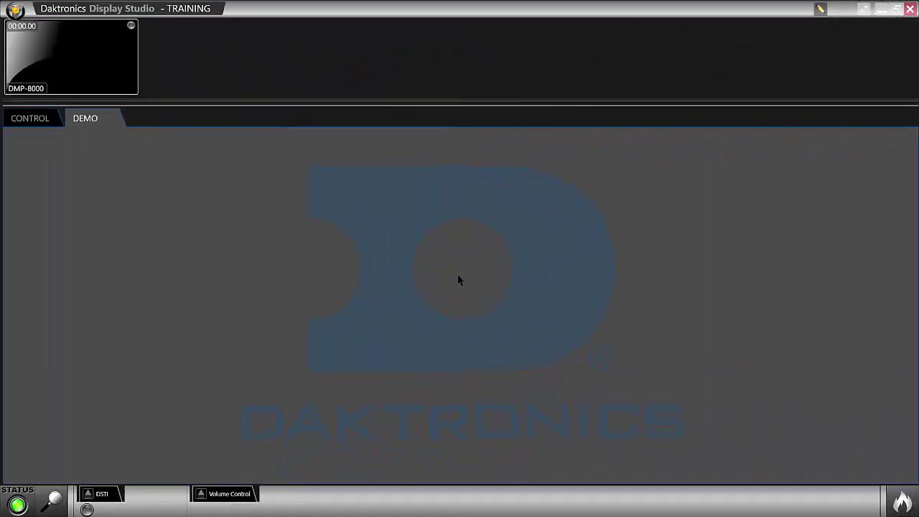
# Add a Quick Display container on the DEMO page targeting TL-17546-1:Laptop/Full Screen
pyautogui.rightClick(433, 256)
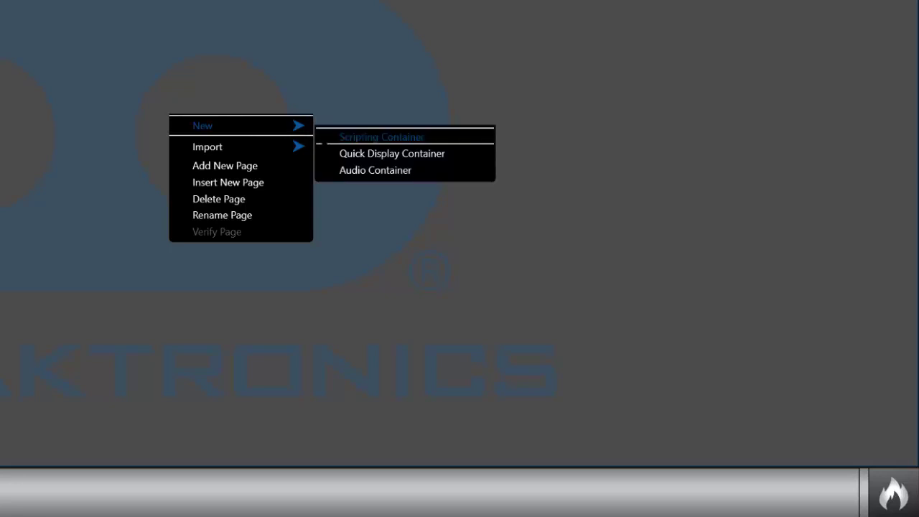
pyautogui.click(392, 154)
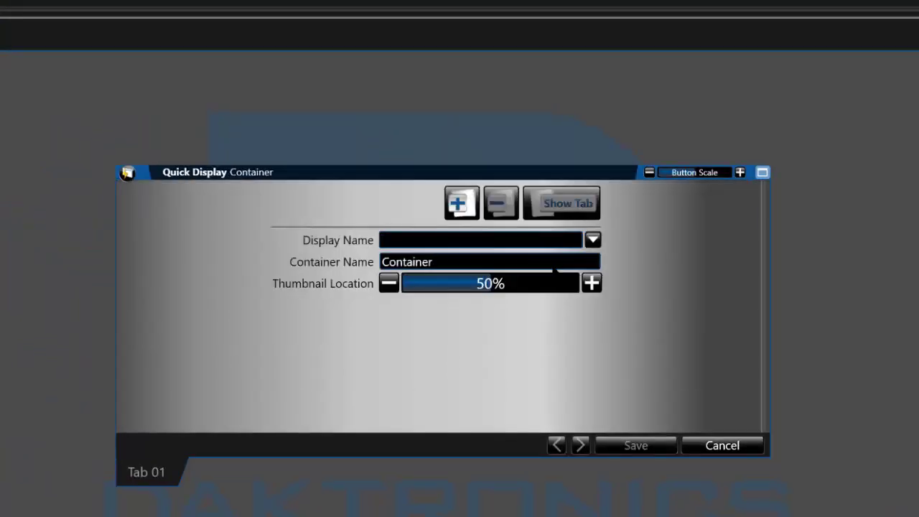
pyautogui.moveTo(505, 175); pyautogui.dragTo(507, 131)
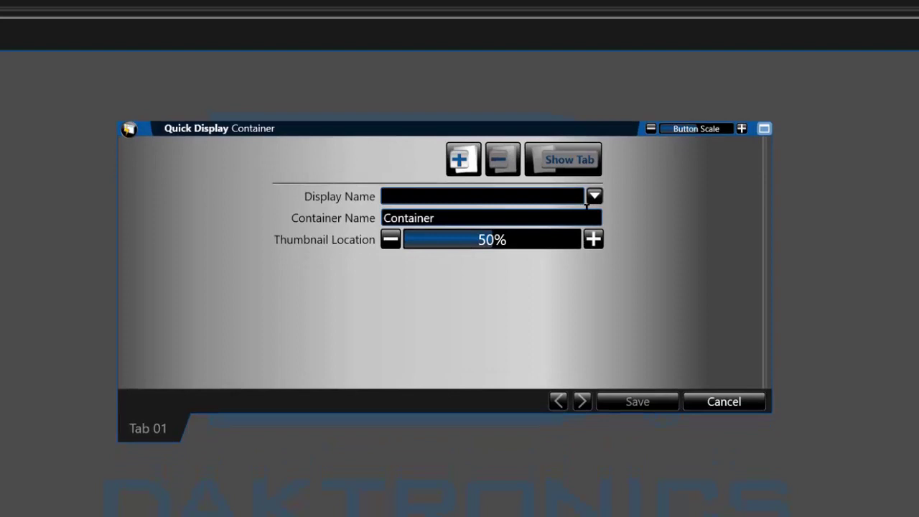
pyautogui.click(595, 195)
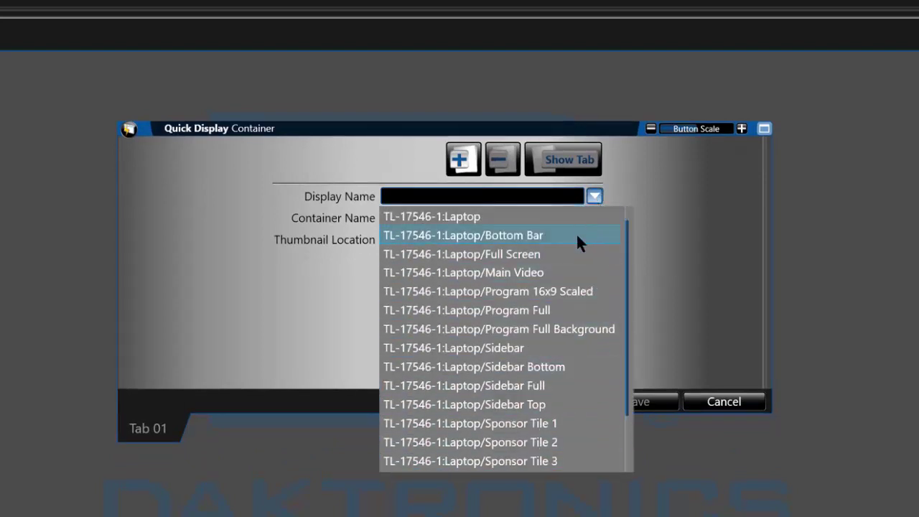
pyautogui.click(574, 255)
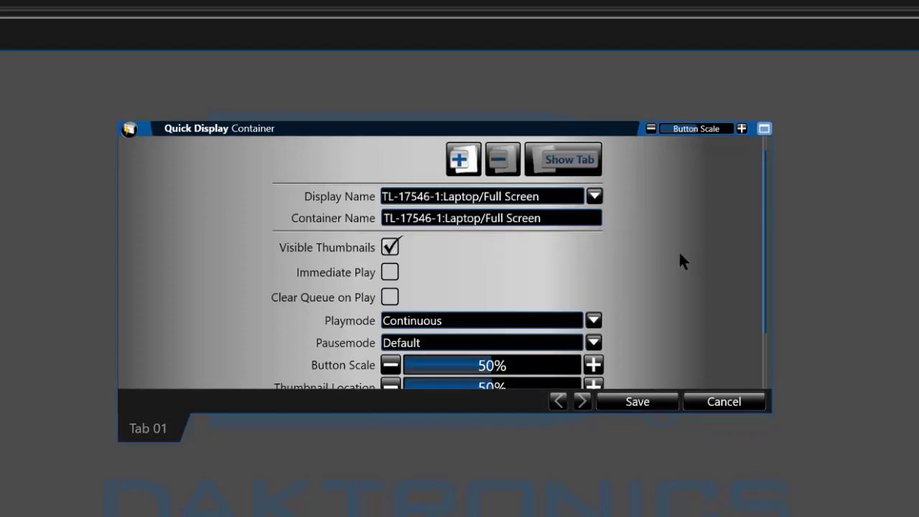
pyautogui.scroll(-1, 680, 255)
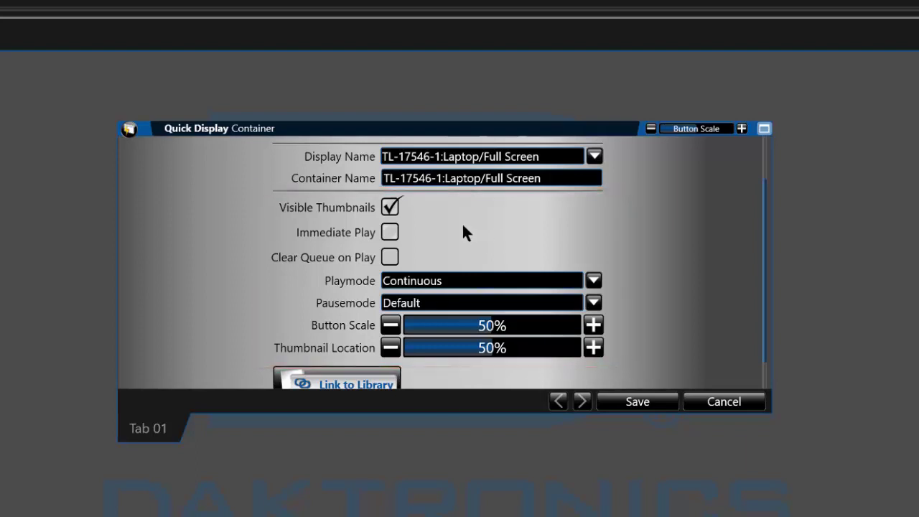
pyautogui.click(390, 208)
pyautogui.click(391, 208)
pyautogui.click(389, 236)
pyautogui.click(390, 237)
pyautogui.click(393, 257)
pyautogui.click(390, 256)
pyautogui.click(391, 238)
pyautogui.scroll(-1, 643, 248)
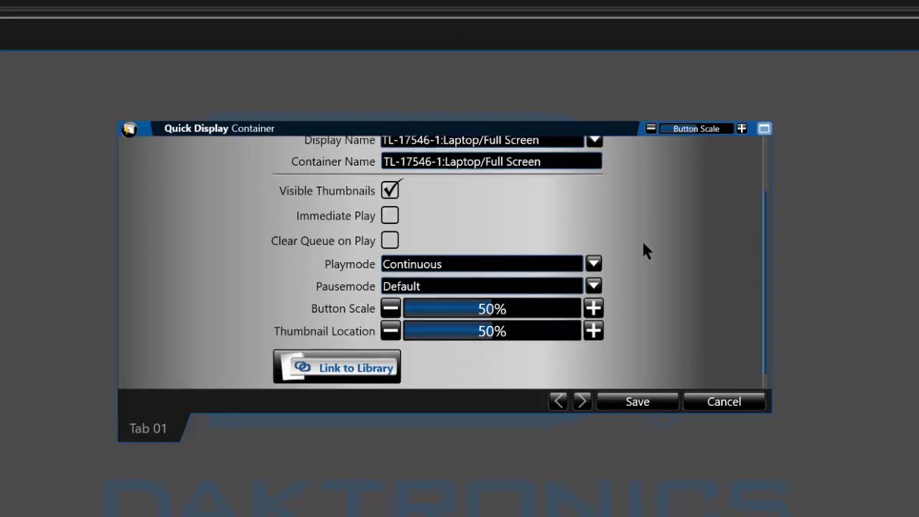
pyautogui.click(593, 264)
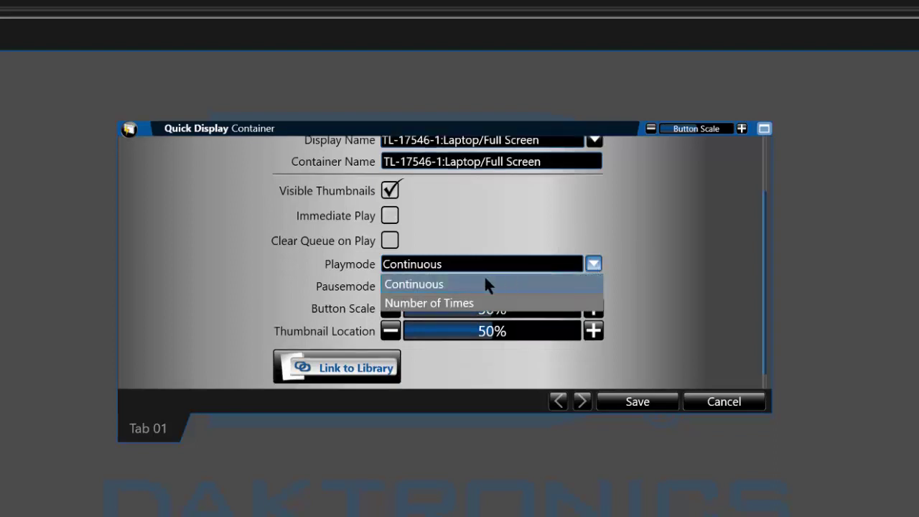
pyautogui.click(486, 301)
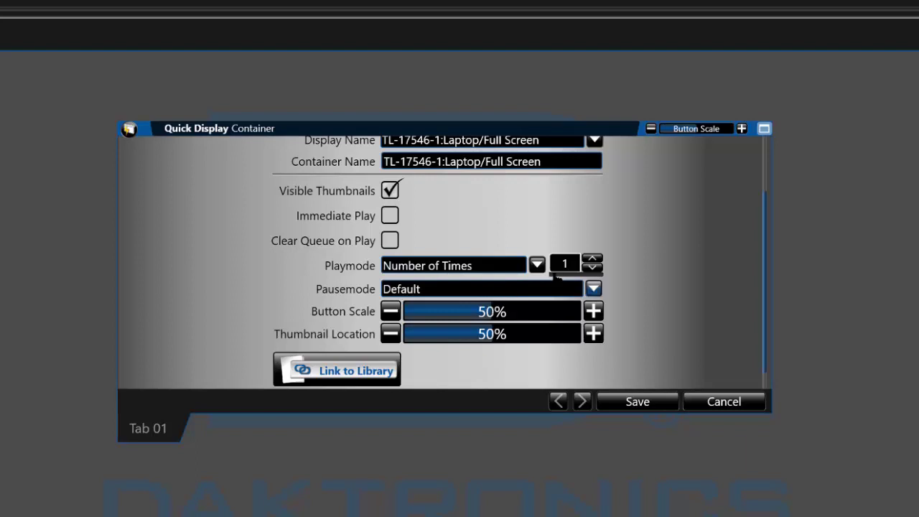
pyautogui.click(593, 259)
pyautogui.click(592, 259)
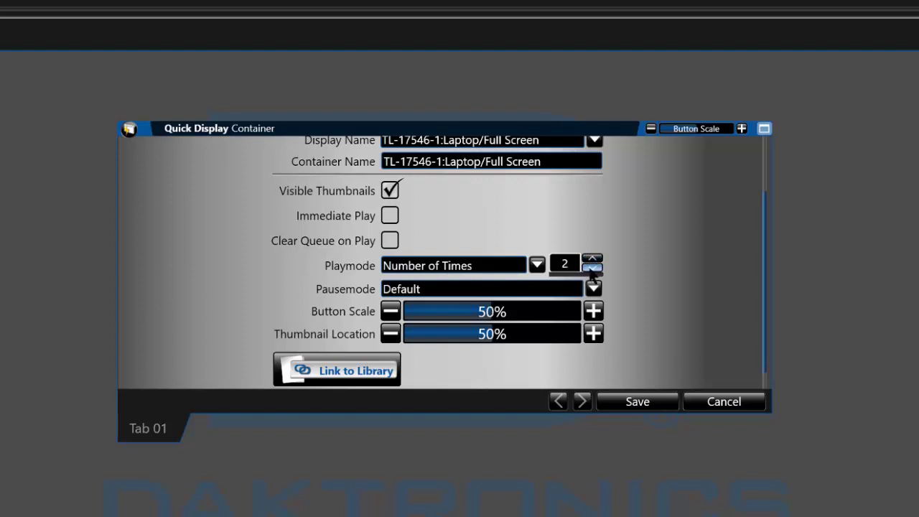
pyautogui.click(592, 267)
pyautogui.click(537, 265)
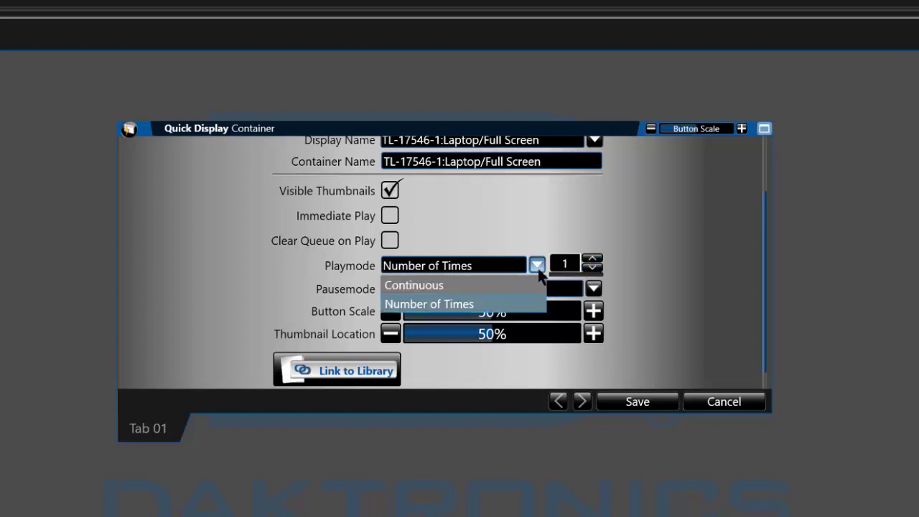
pyautogui.click(530, 281)
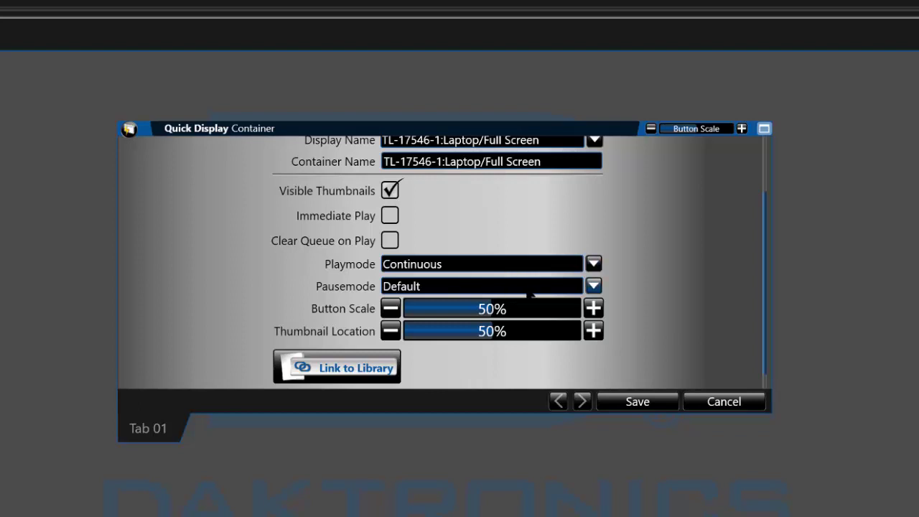
pyautogui.click(593, 287)
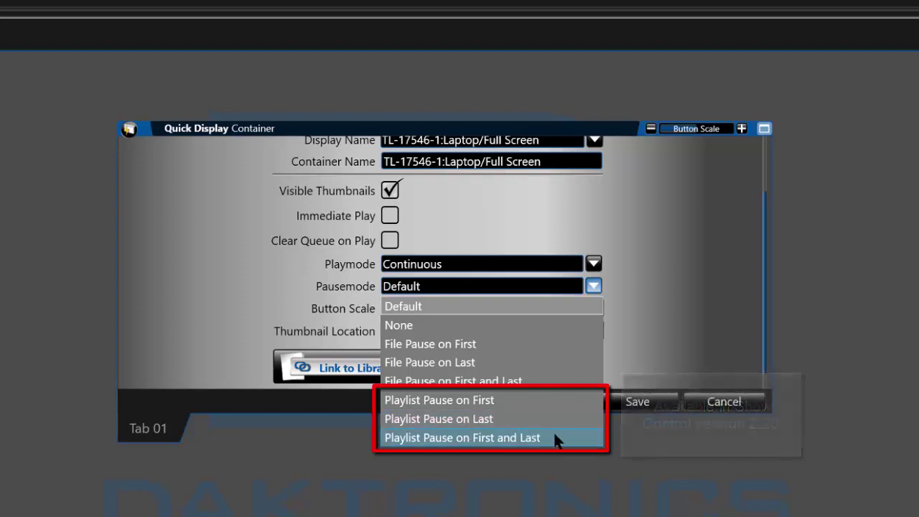
# Save the container with Default pause mode and maximize it to full page width
pyautogui.click(534, 304)
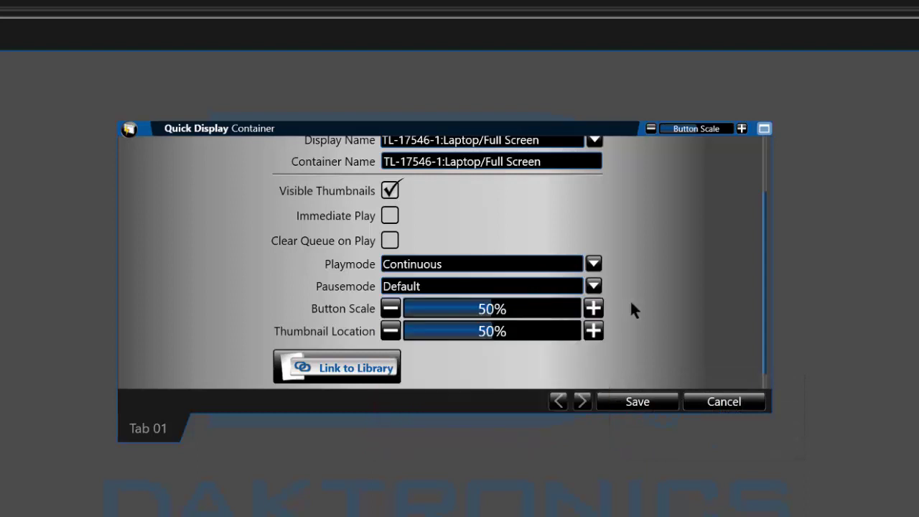
pyautogui.click(641, 401)
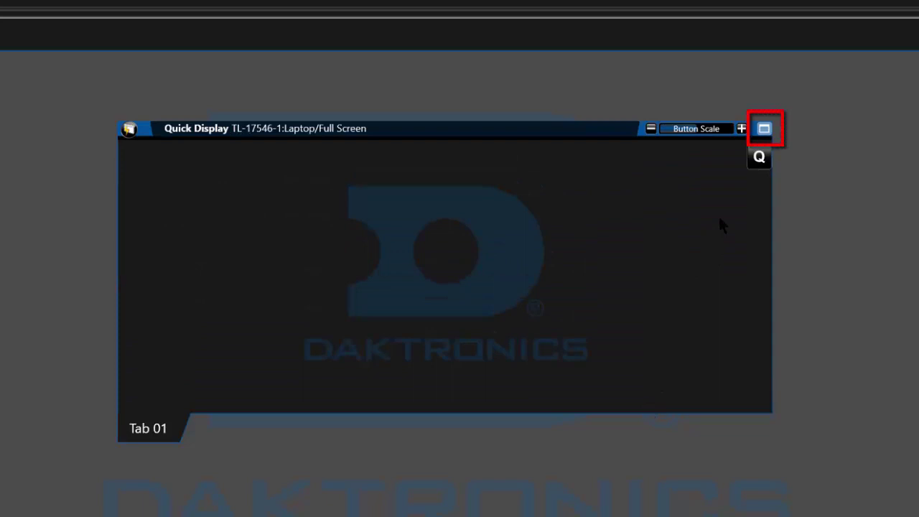
pyautogui.click(764, 129)
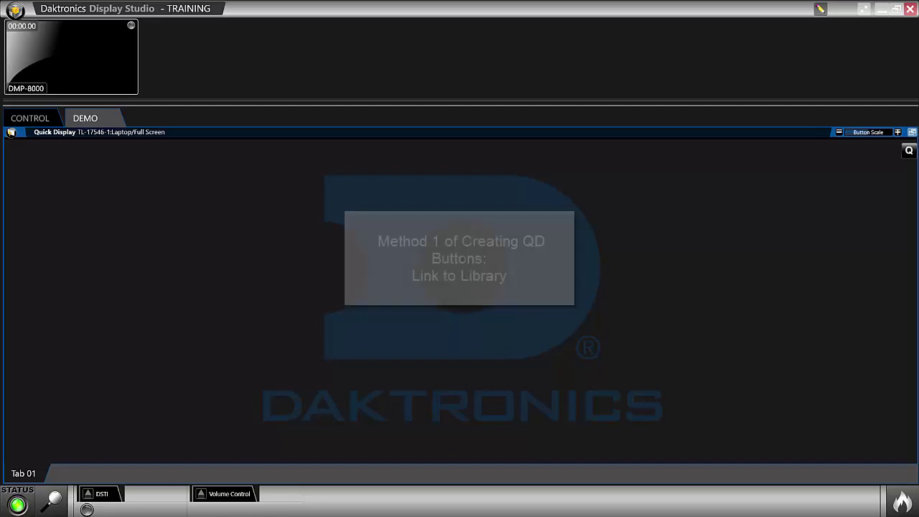
# Link the container's properties to the Daktronics Demo Content library folder and save
pyautogui.rightClick(461, 252)
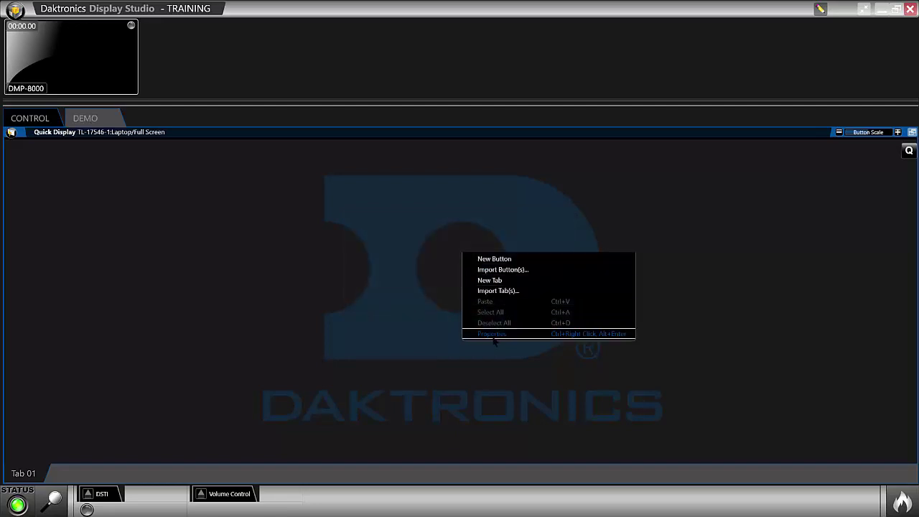
pyautogui.click(542, 335)
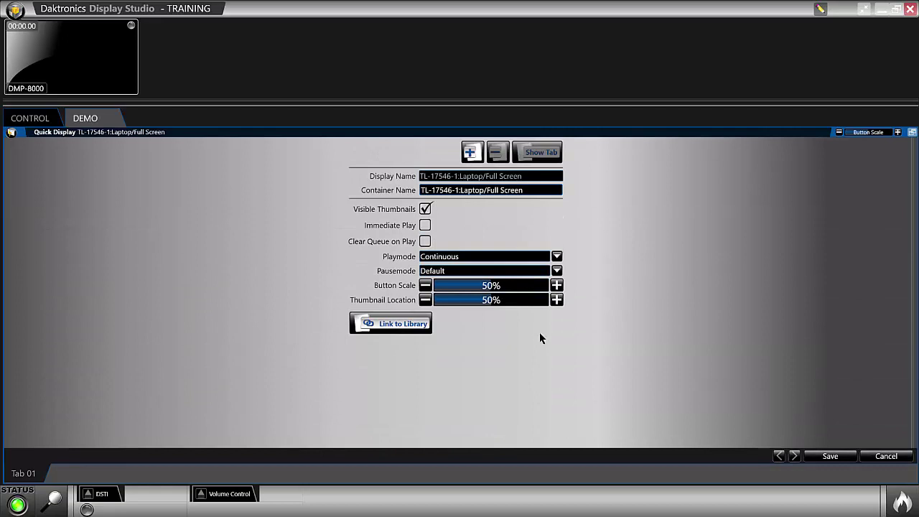
pyautogui.click(406, 329)
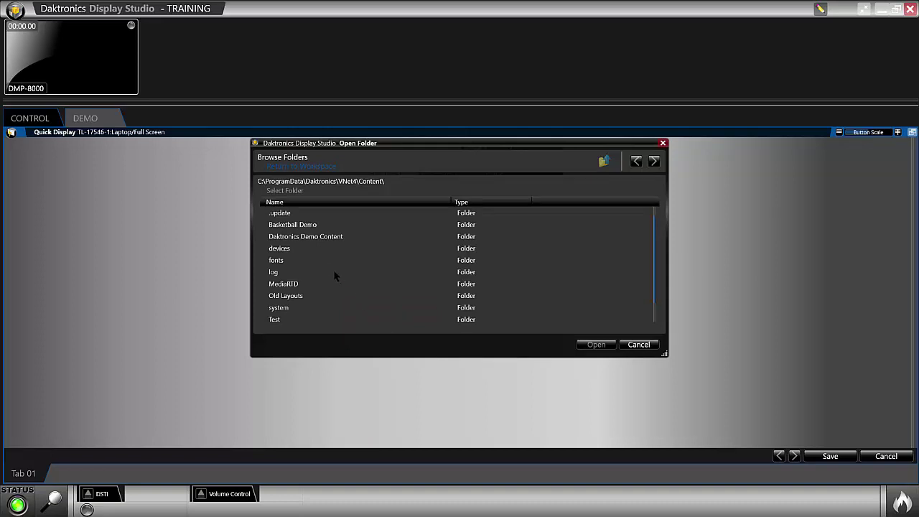
pyautogui.click(307, 238)
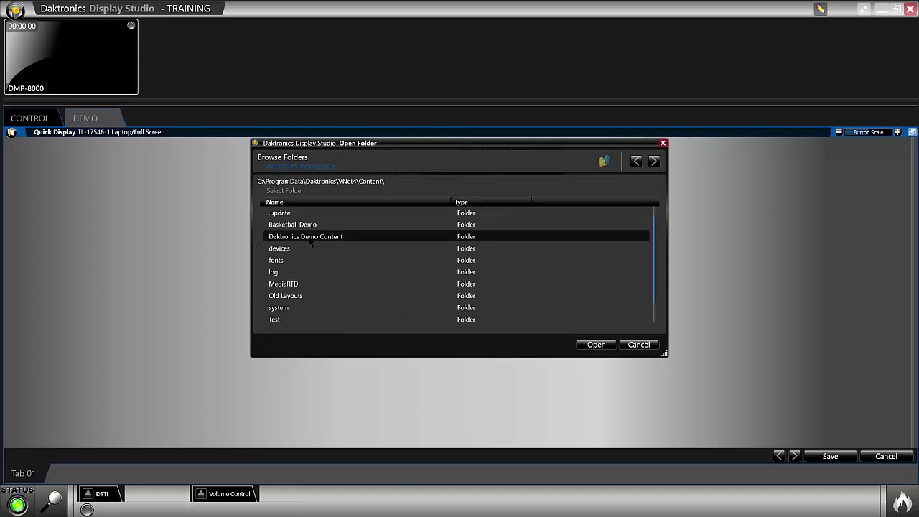
pyautogui.click(603, 345)
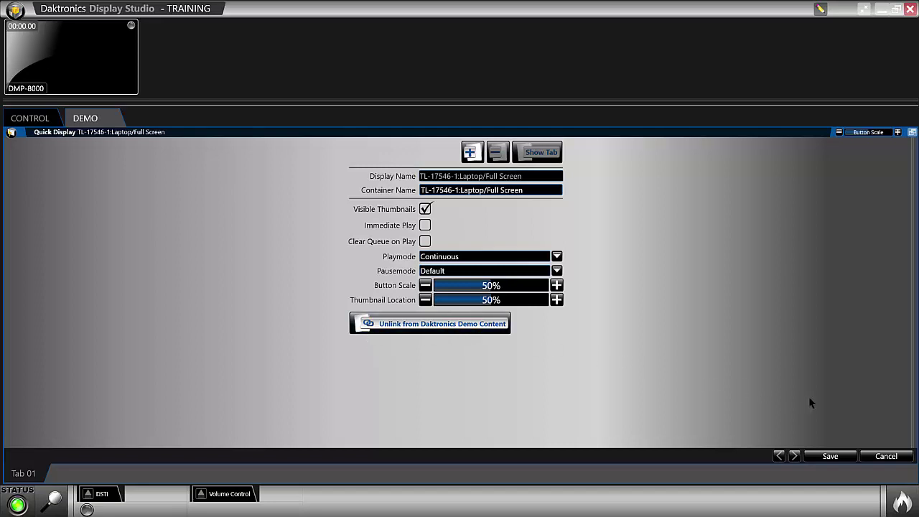
pyautogui.click(830, 457)
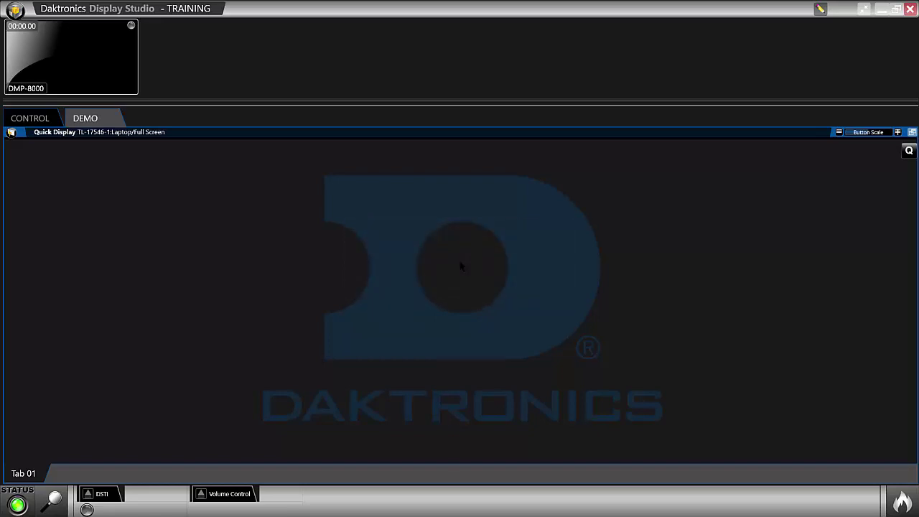
# Add a new button whose playlist holds the Walk+Wave clip and the Particles overlay MOV
pyautogui.rightClick(461, 266)
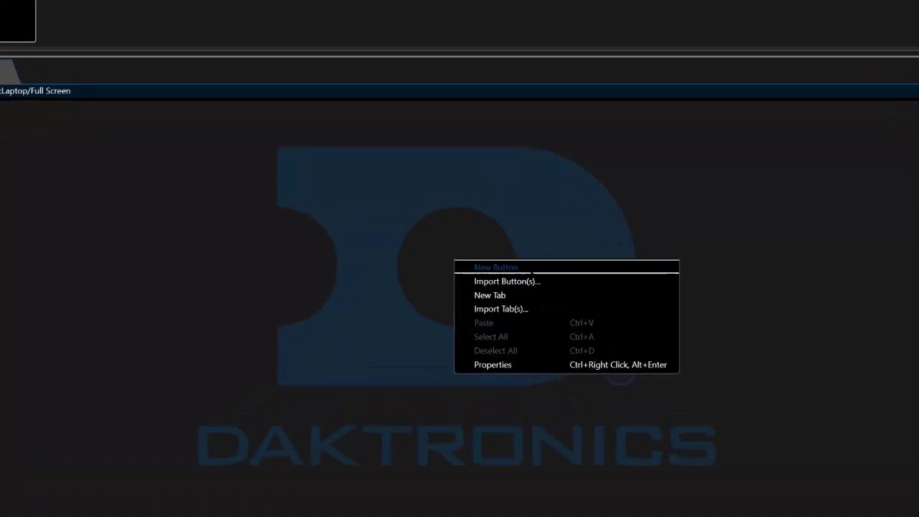
pyautogui.click(524, 268)
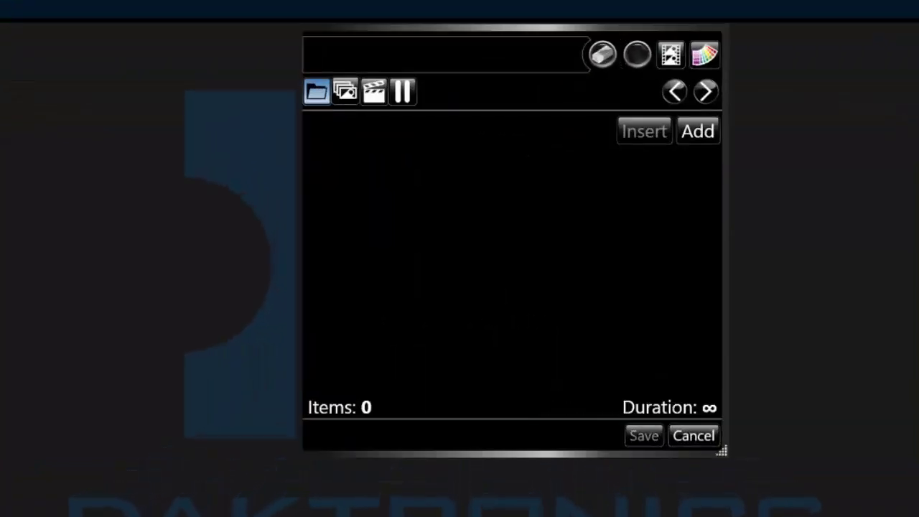
pyautogui.click(714, 138)
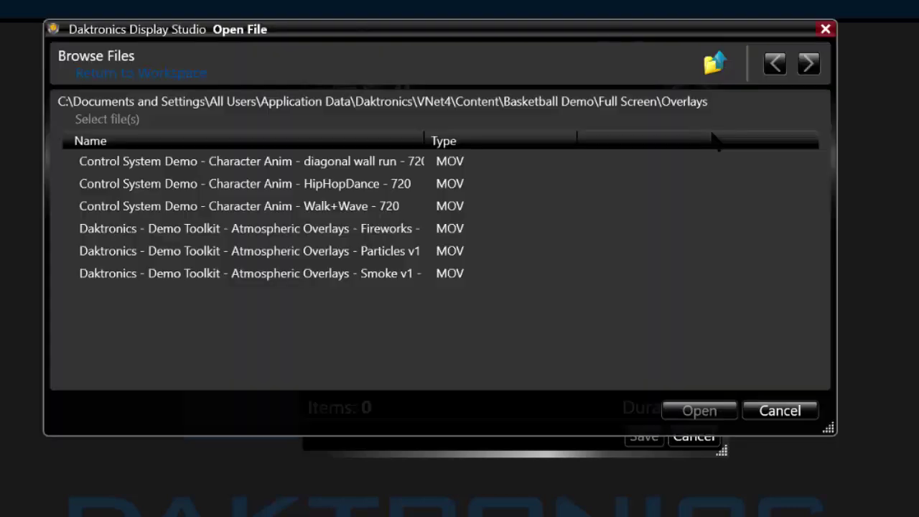
pyautogui.click(344, 215)
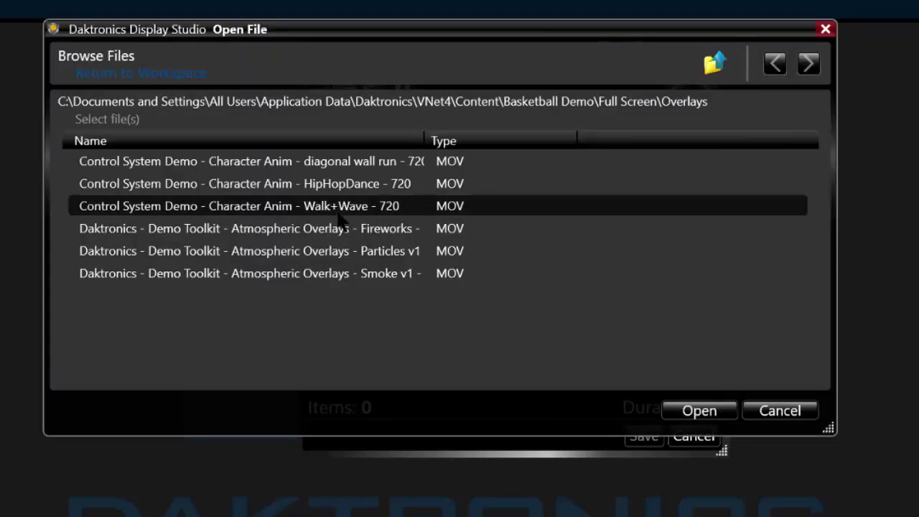
pyautogui.click(699, 411)
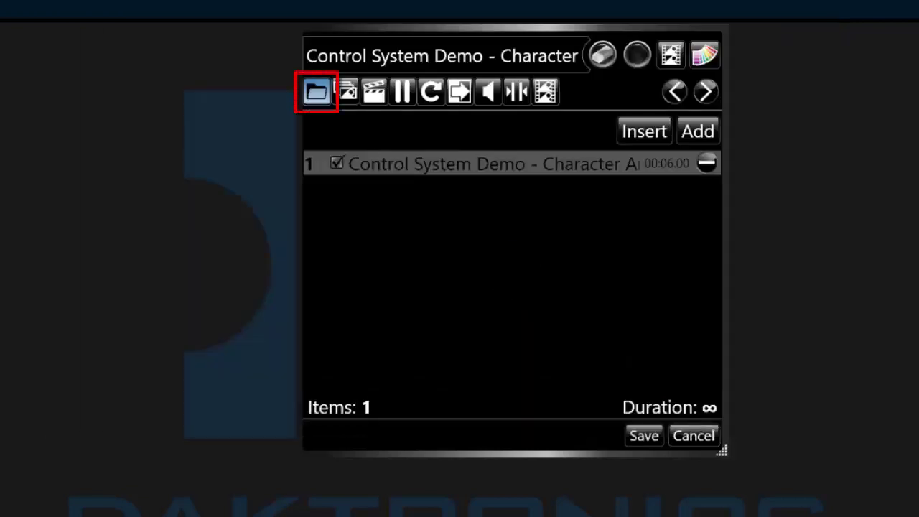
pyautogui.click(321, 96)
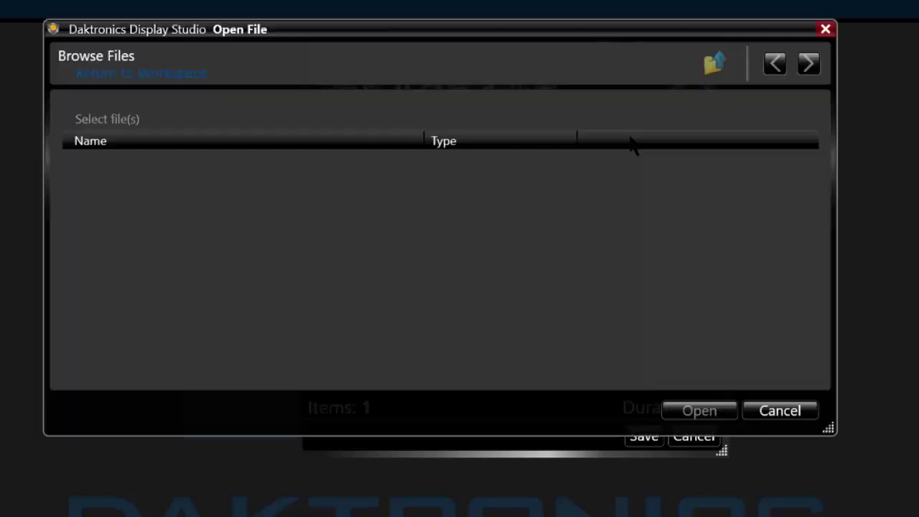
pyautogui.doubleClick(413, 253)
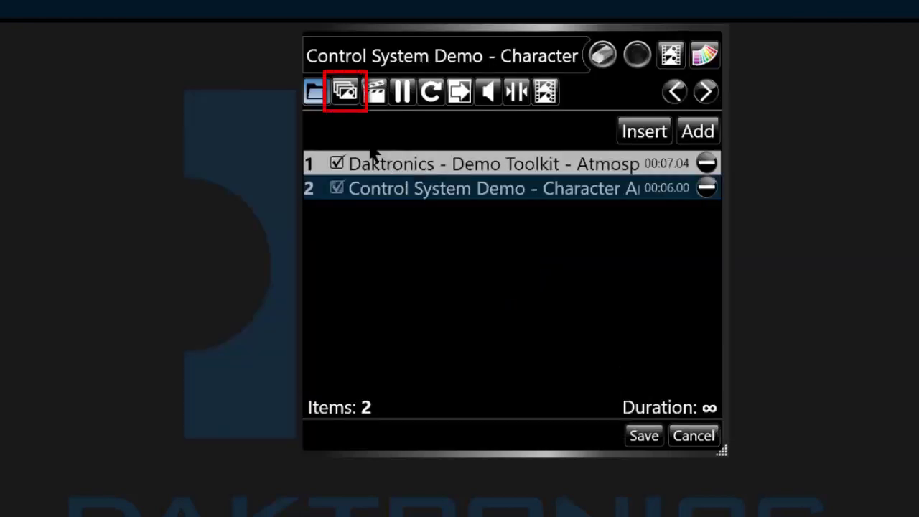
# Try the Shuffle and Step playlist types, ending on Random Playlist
pyautogui.click(347, 95)
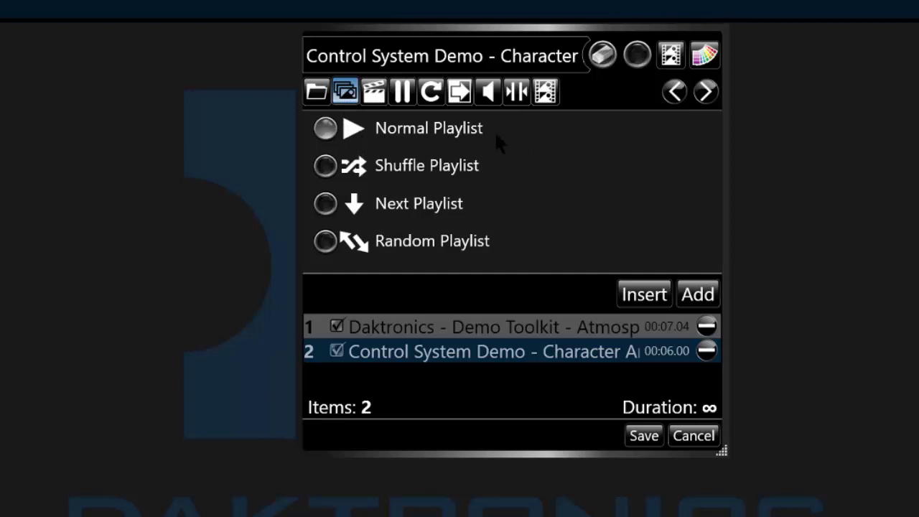
pyautogui.click(501, 163)
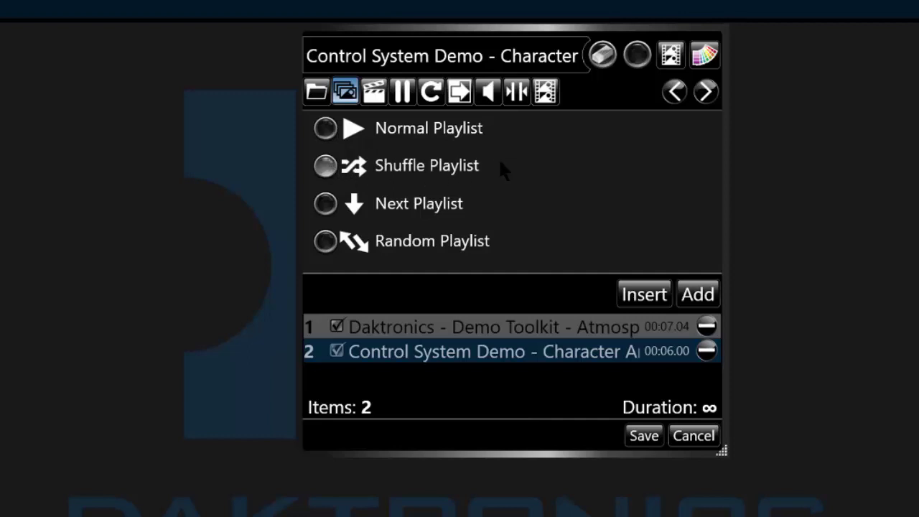
pyautogui.click(325, 205)
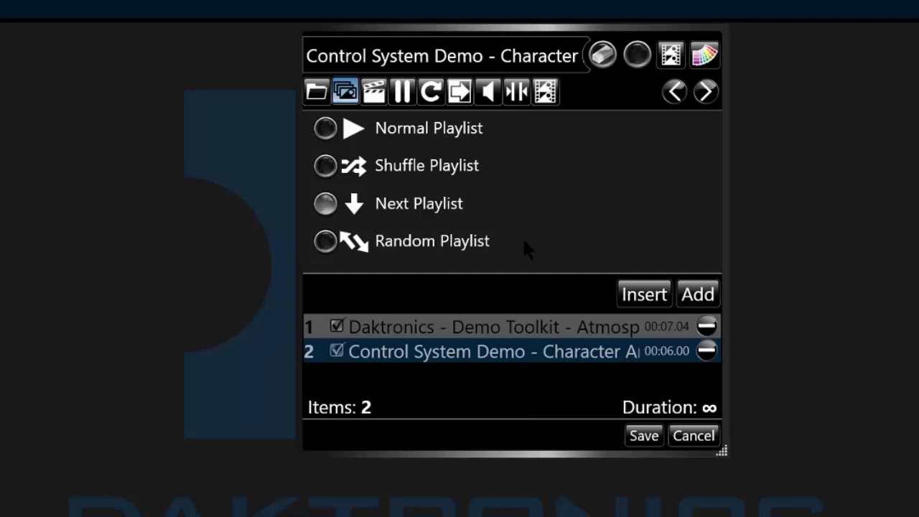
pyautogui.click(325, 242)
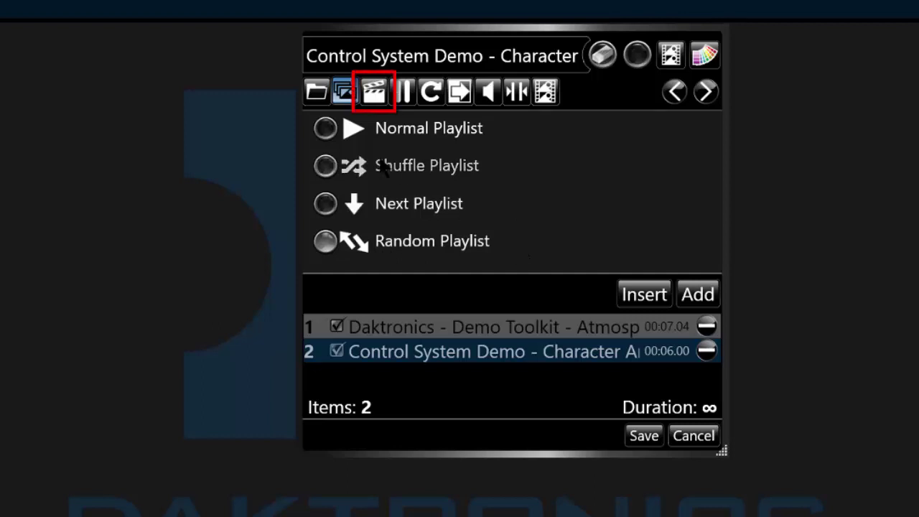
# Return the playlist to normal order and show its run settings with Continuous selected
pyautogui.click(353, 128)
pyautogui.click(376, 89)
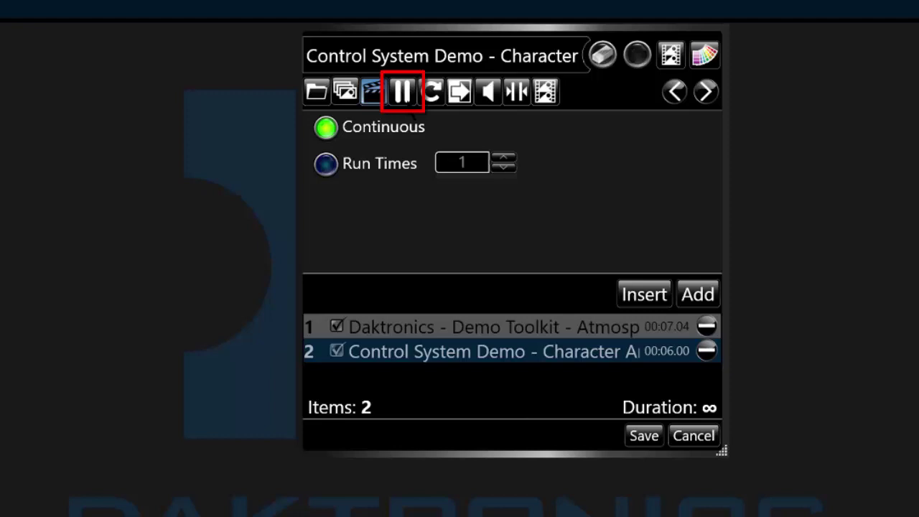
# Try the None, first-frame, last-frame and both-frames pause options in the pause settings
pyautogui.click(402, 91)
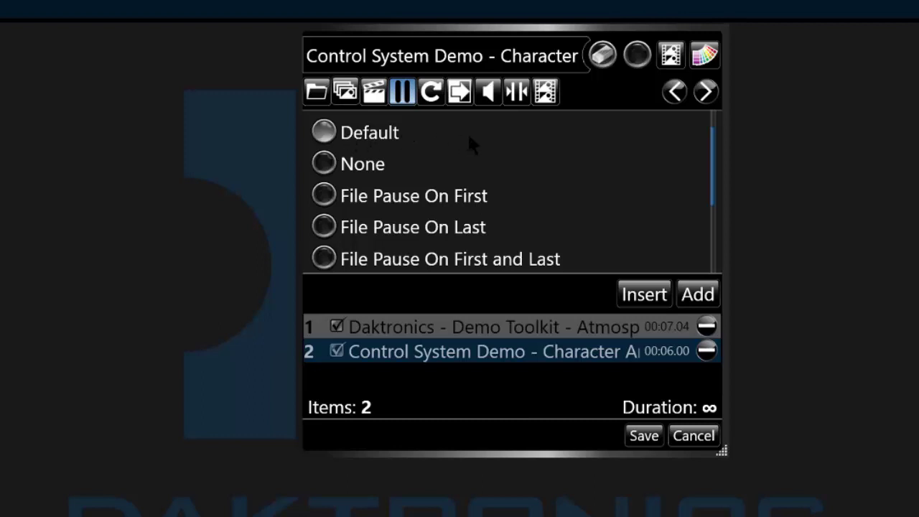
pyautogui.click(400, 164)
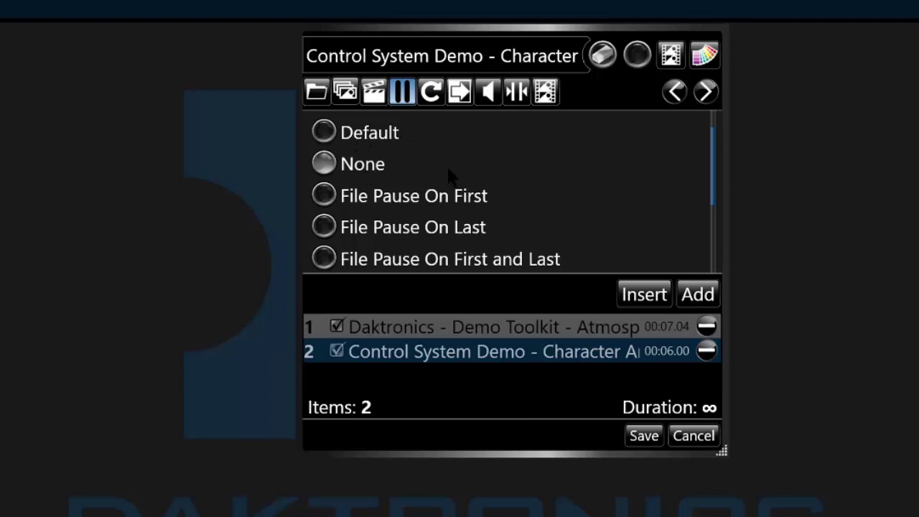
pyautogui.scroll(-2, 506, 170)
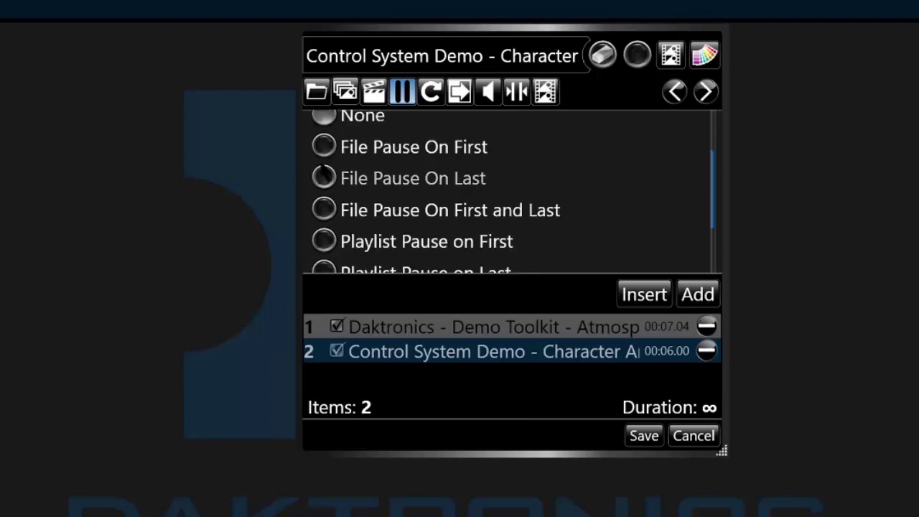
pyautogui.click(452, 159)
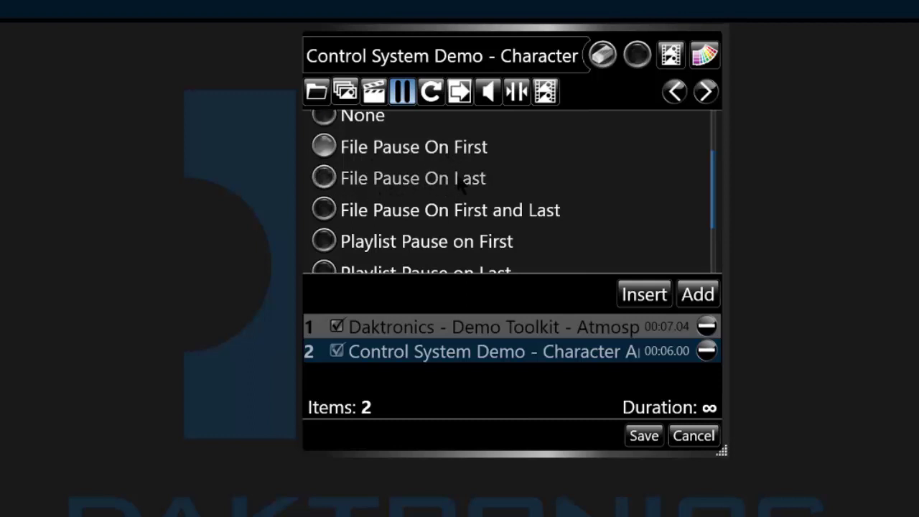
pyautogui.click(461, 184)
pyautogui.scroll(-2, 574, 174)
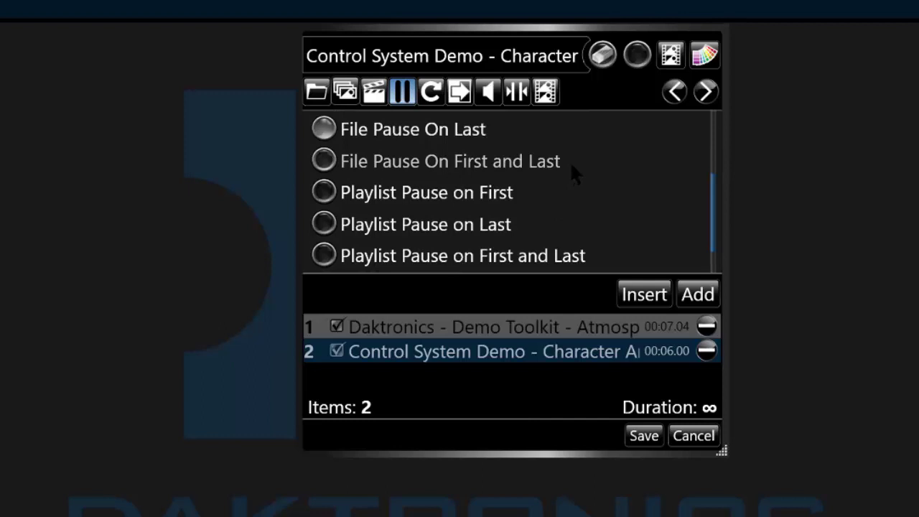
pyautogui.click(502, 172)
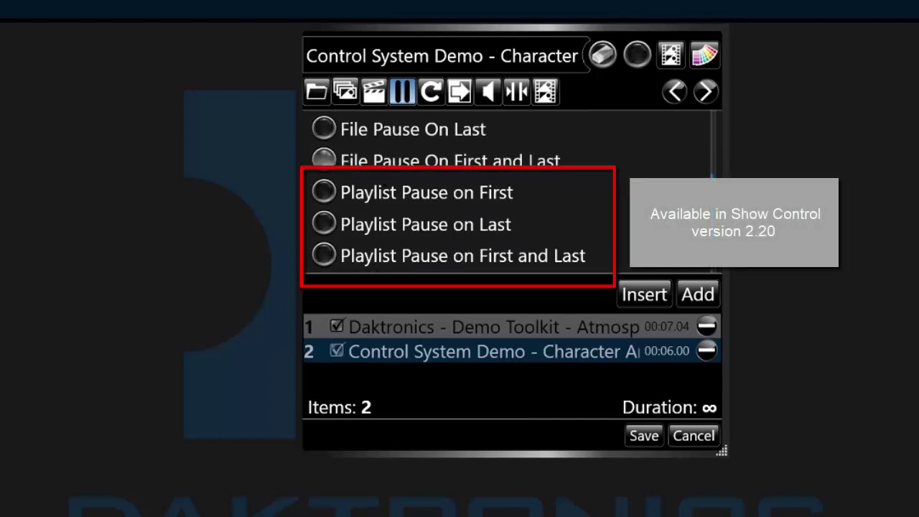
# Set the first clip's play duration to 30 seconds
pyautogui.click(432, 92)
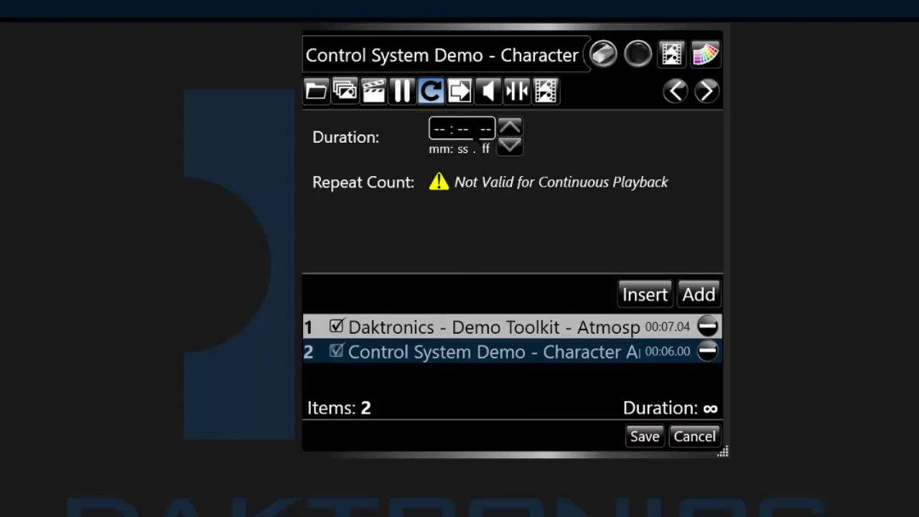
pyautogui.click(468, 128)
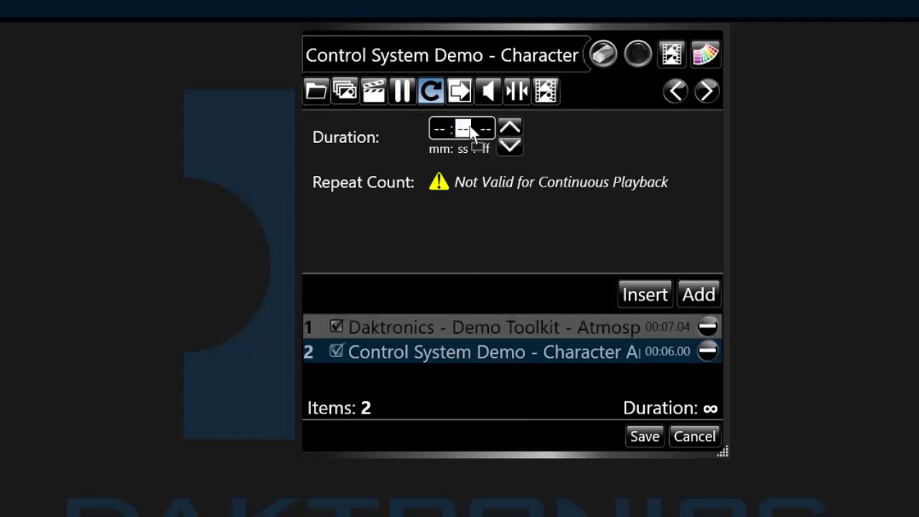
pyautogui.write('3')
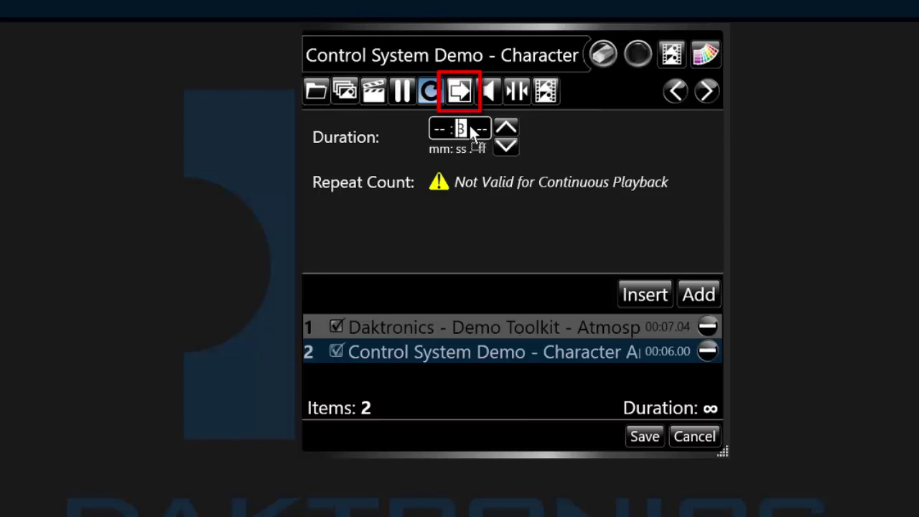
pyautogui.write('0')
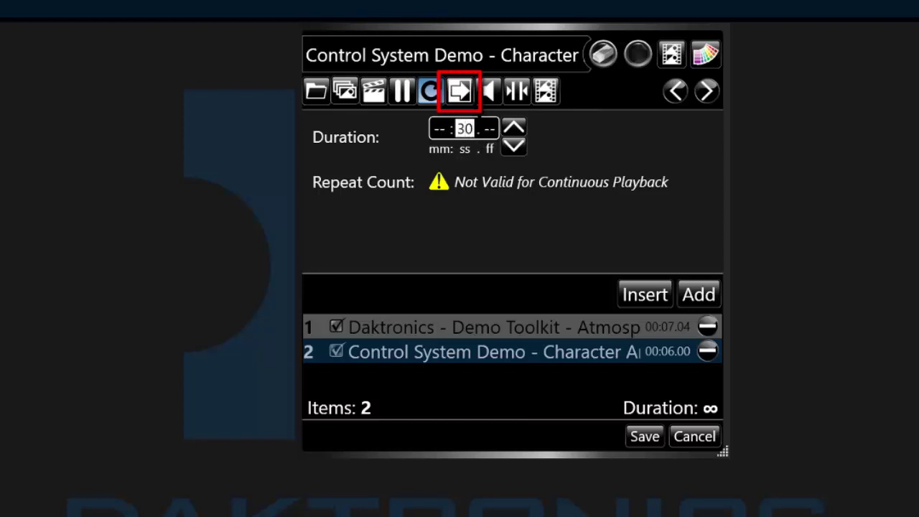
# Give the second file a Push transition, direction Up, lasting 0.5 seconds, after trying Cube
pyautogui.click(459, 90)
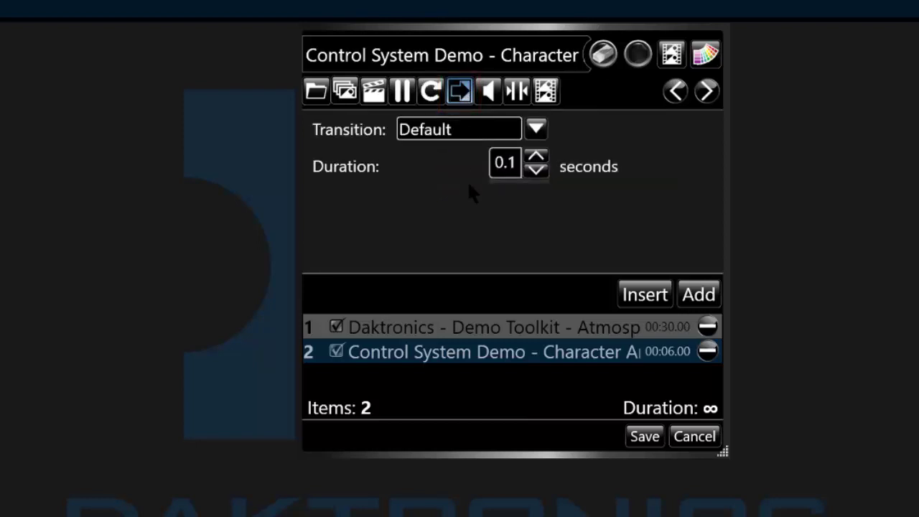
pyautogui.click(535, 129)
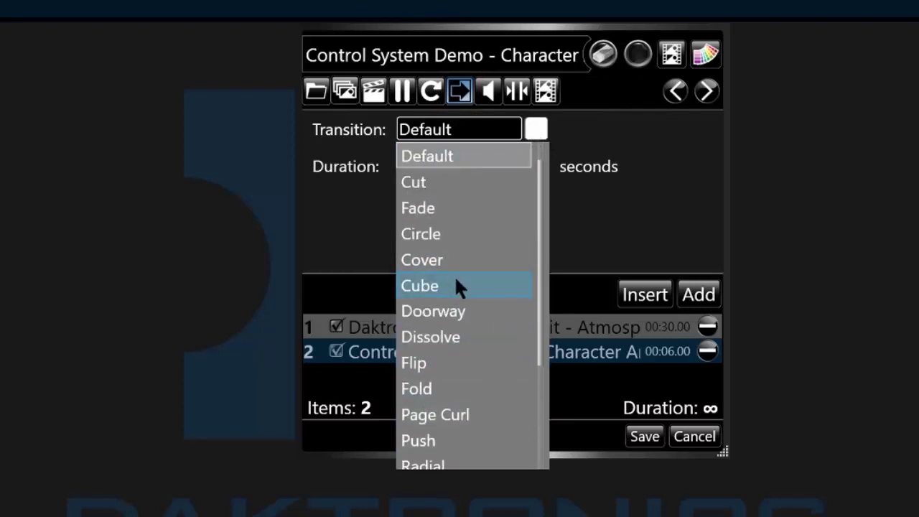
pyautogui.click(457, 286)
pyautogui.click(535, 156)
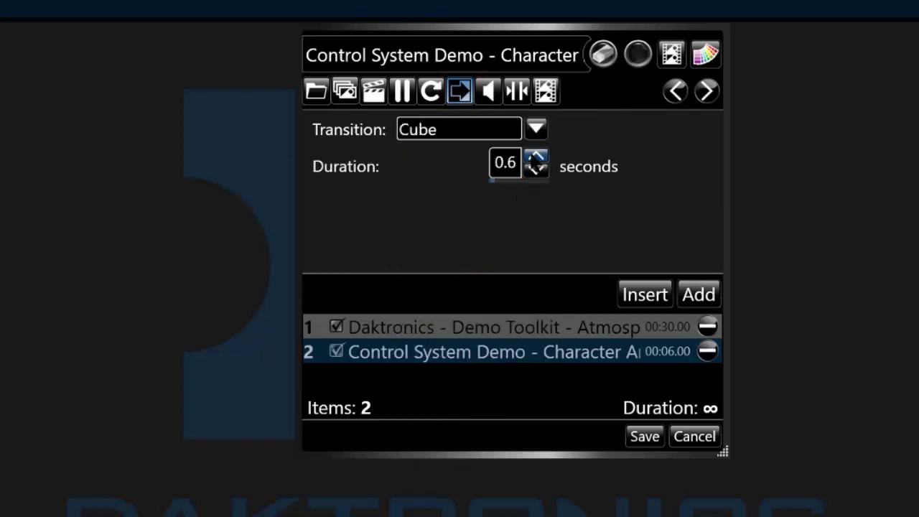
pyautogui.click(536, 170)
pyautogui.click(535, 129)
pyautogui.click(516, 310)
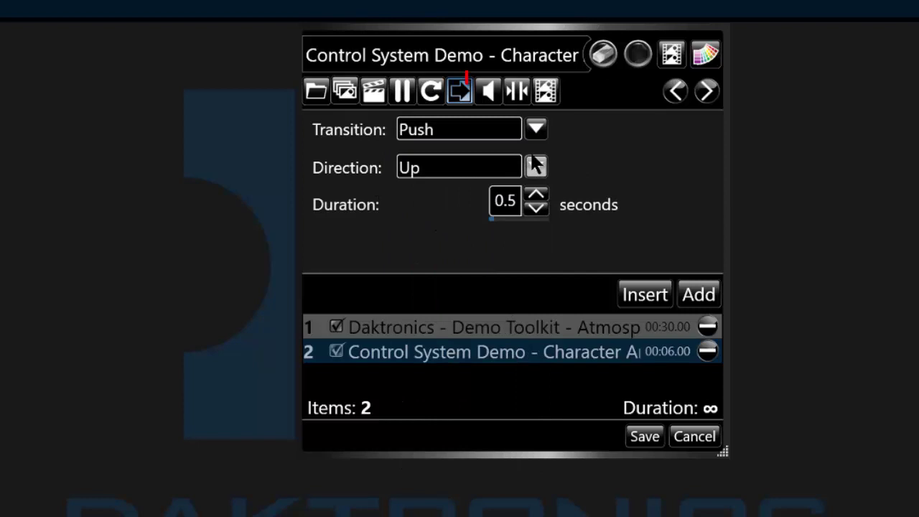
# Lower the file's audio level slightly, then scrub the trim timeline playhead to 00:05.89
pyautogui.click(488, 90)
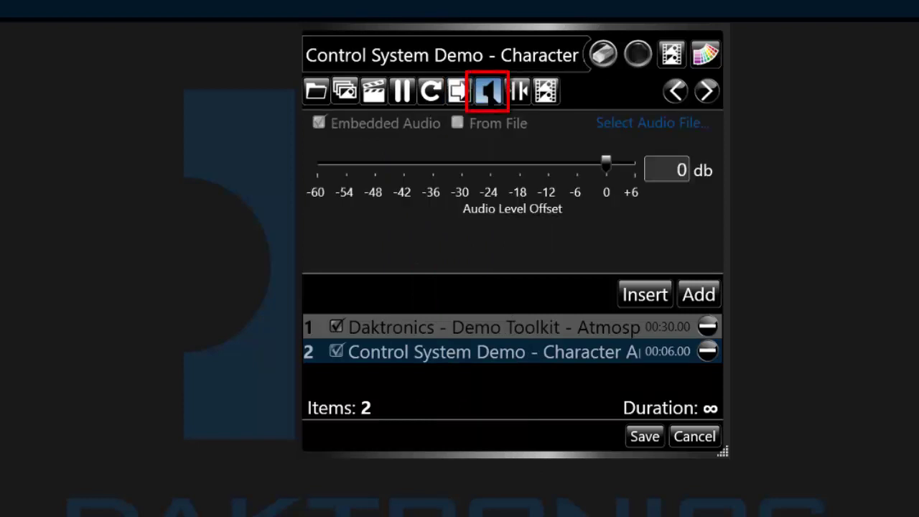
pyautogui.moveTo(606, 165)
pyautogui.mouseDown()
pyautogui.moveTo(365, 179)
pyautogui.moveTo(605, 185)
pyautogui.mouseUp()
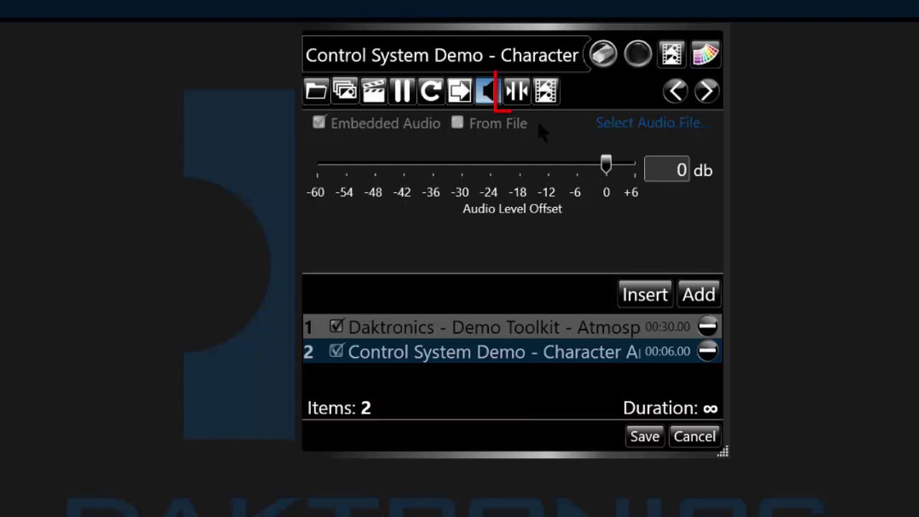
pyautogui.click(516, 91)
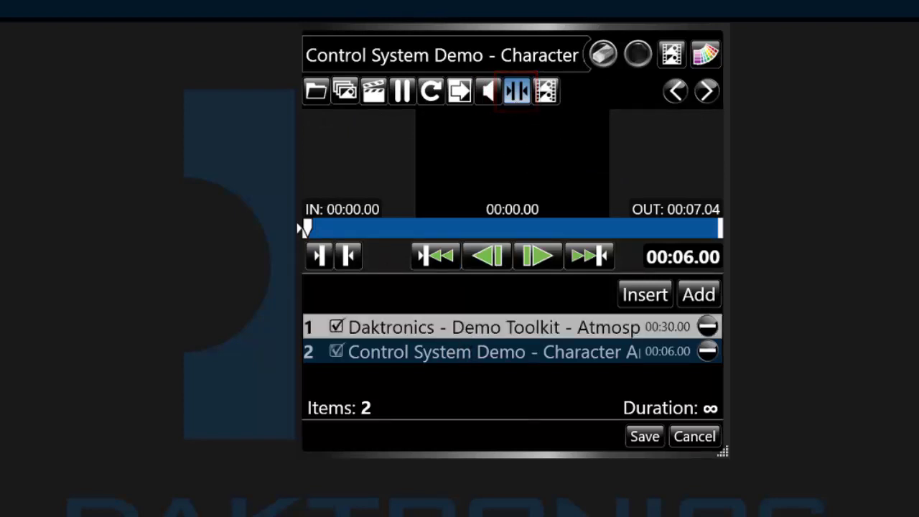
pyautogui.moveTo(308, 228); pyautogui.dragTo(379, 228)
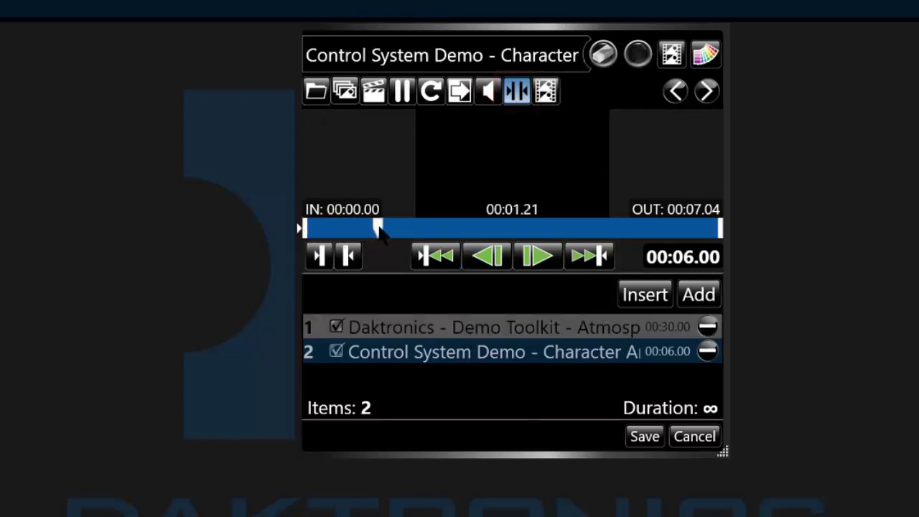
pyautogui.click(588, 256)
pyautogui.moveTo(718, 228); pyautogui.dragTo(651, 230)
# Set the second file's out point to 00:05.89, use the waving-character thumbnail, and colour it navy
pyautogui.click(348, 256)
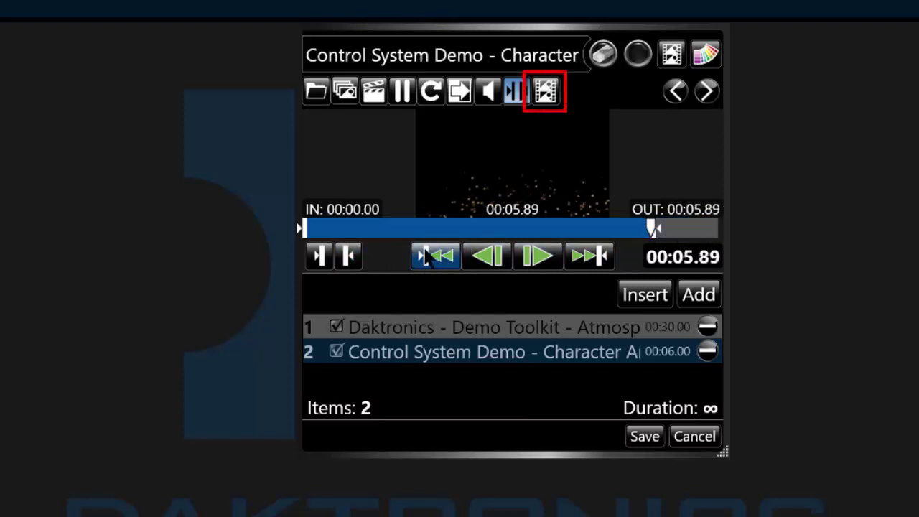
pyautogui.click(545, 92)
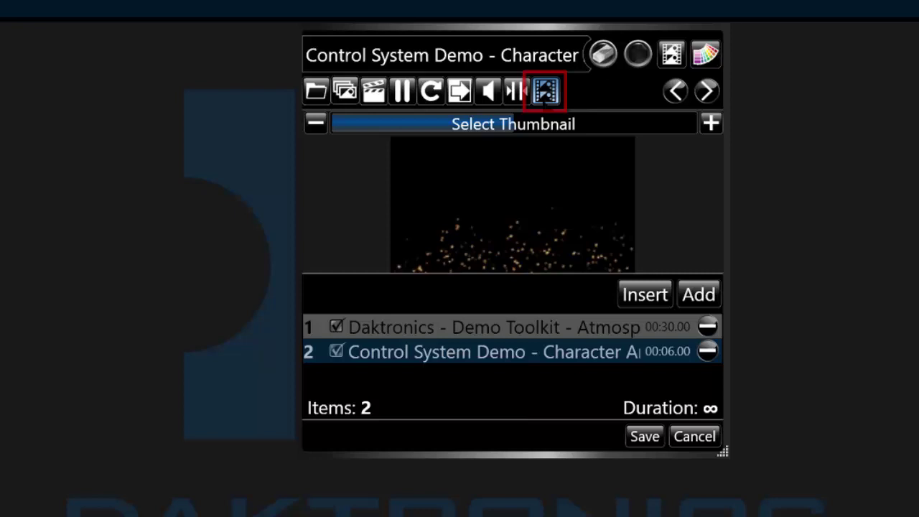
pyautogui.moveTo(524, 124); pyautogui.dragTo(437, 126)
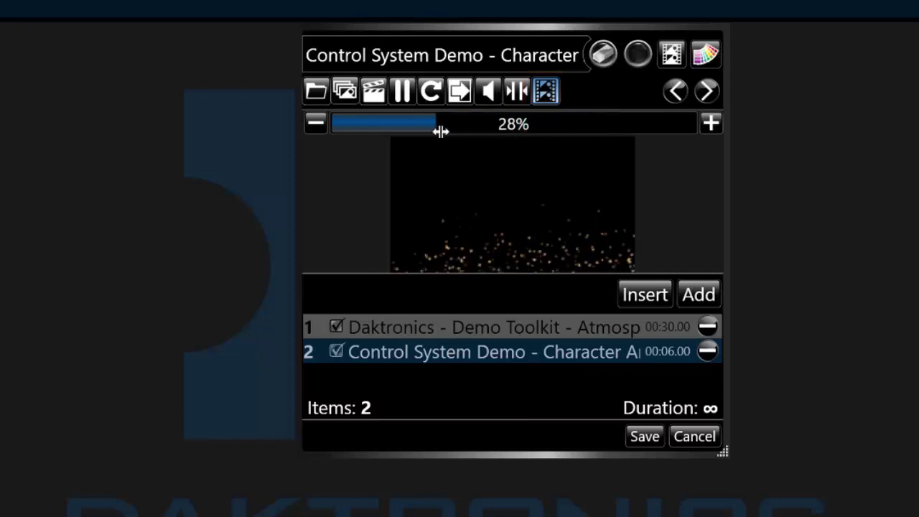
pyautogui.moveTo(502, 124); pyautogui.dragTo(595, 122)
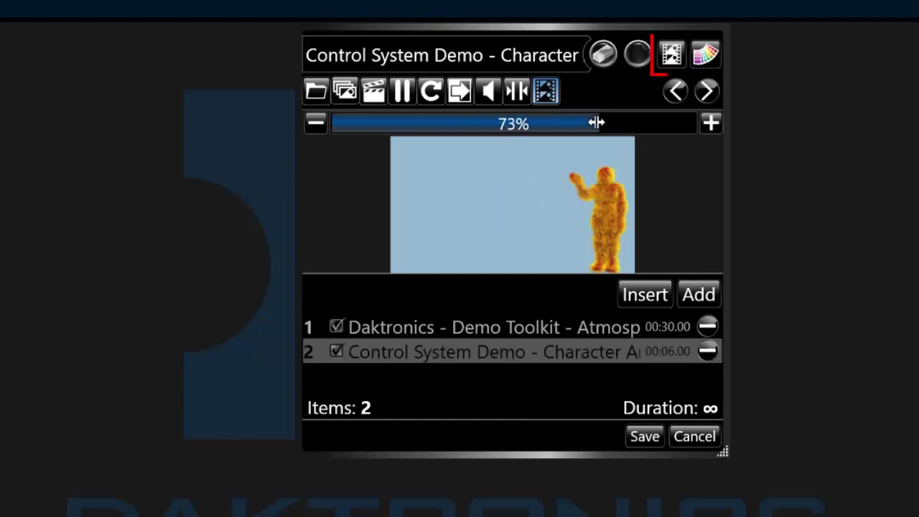
pyautogui.click(672, 55)
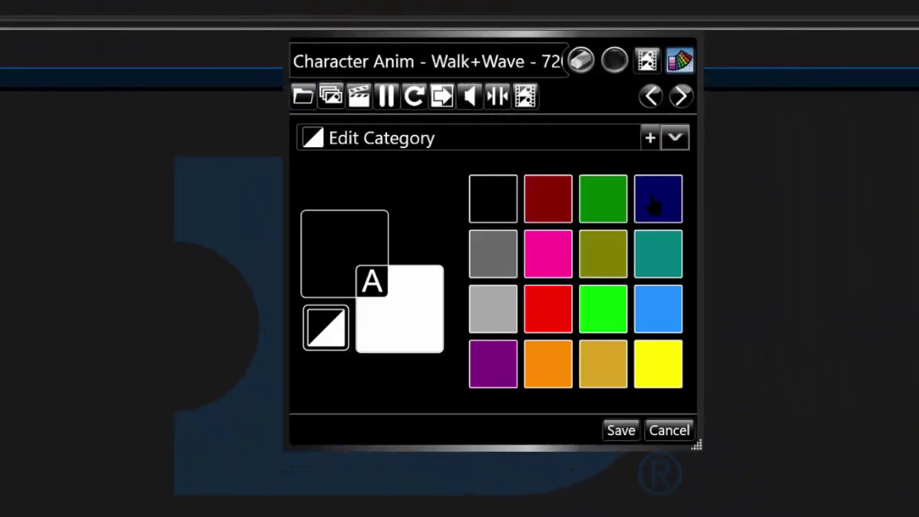
pyautogui.click(656, 201)
# Save the Character Anim button, show the display queue panel, and start its playlist
pyautogui.click(619, 431)
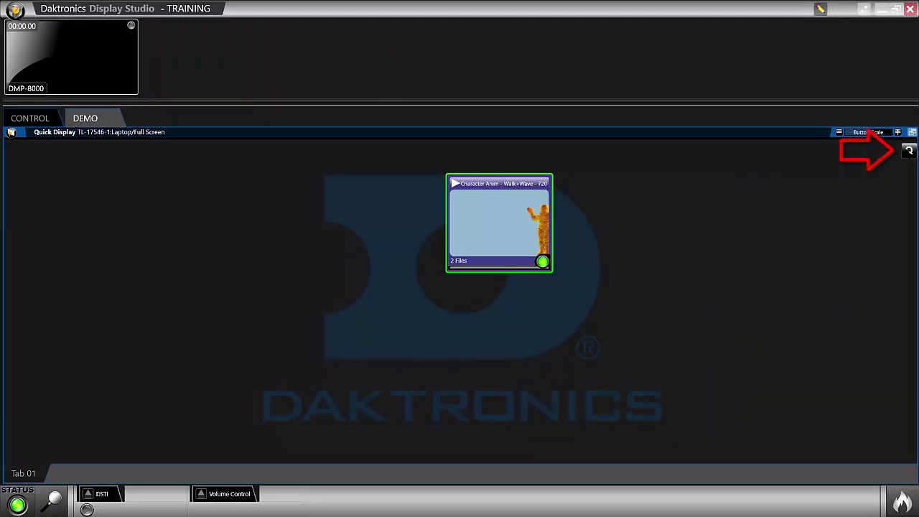
pyautogui.click(907, 151)
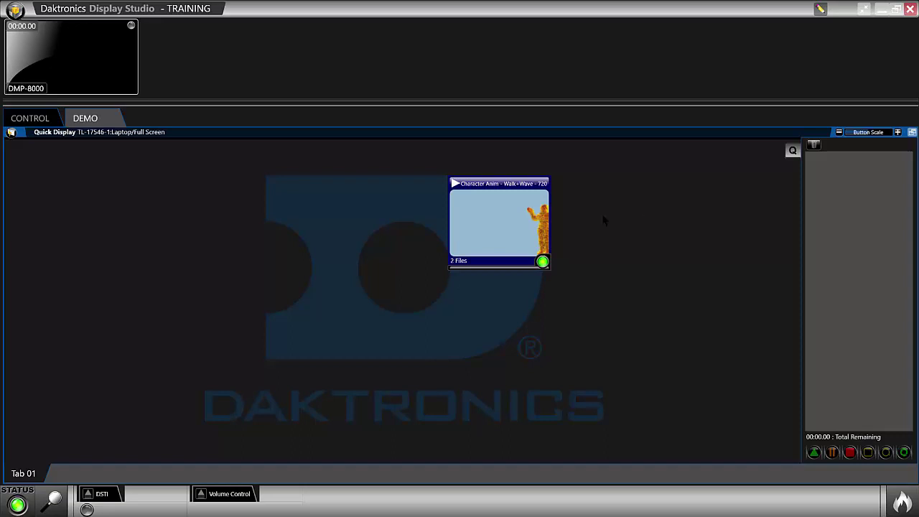
pyautogui.click(455, 223)
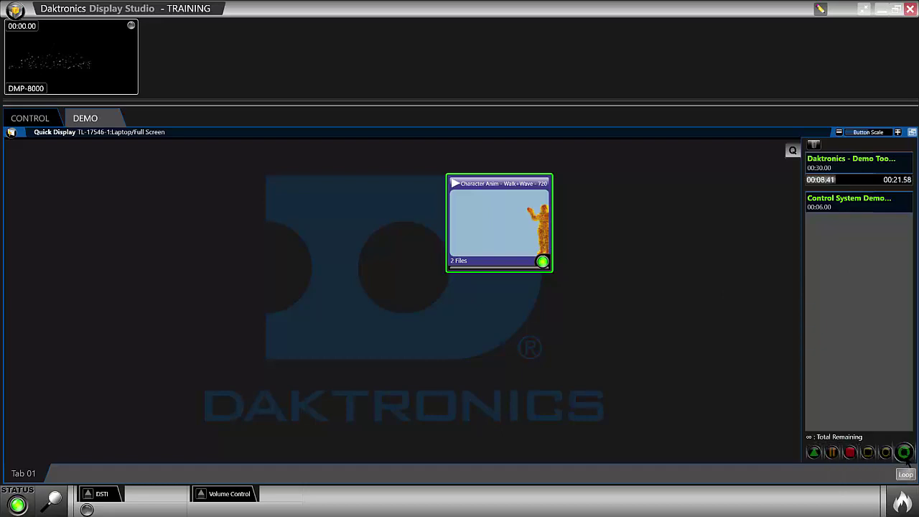
# Skip to the Control System Demo file, then pause, stop and blank the sign
pyautogui.click(814, 452)
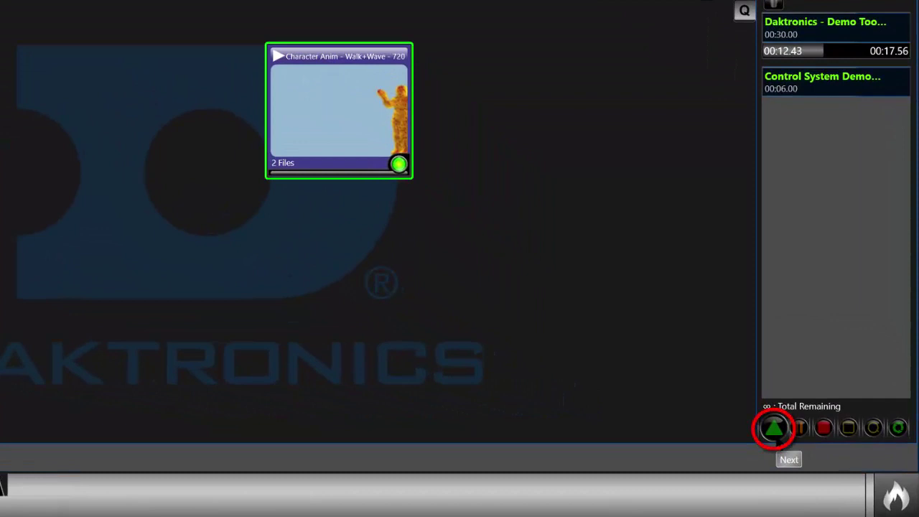
pyautogui.click(774, 428)
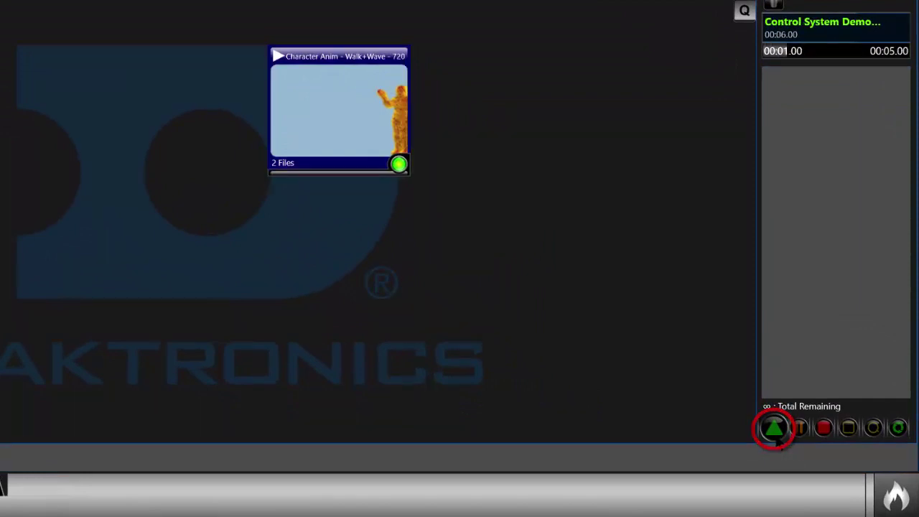
pyautogui.click(799, 428)
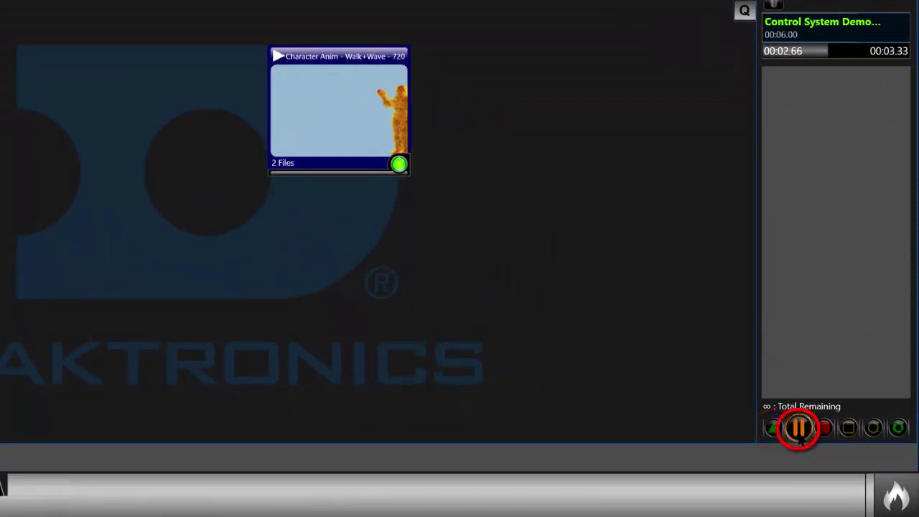
pyautogui.click(824, 429)
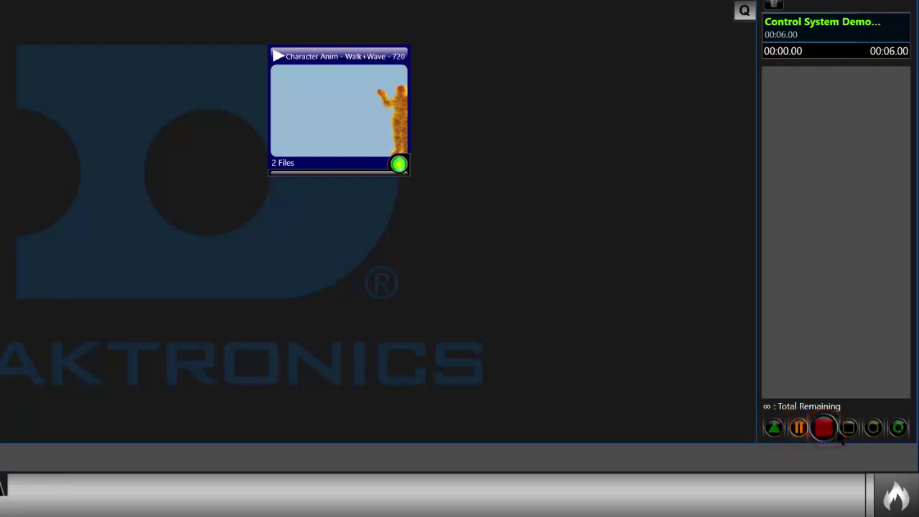
pyautogui.click(849, 429)
pyautogui.click(849, 429)
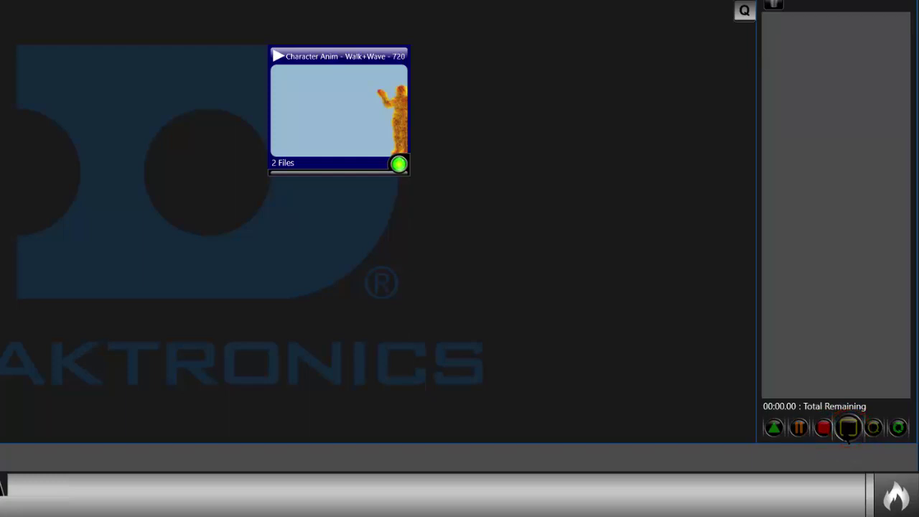
# Toggle queue looping, replay the Character Anim playlist, and loop the playing file
pyautogui.click(873, 430)
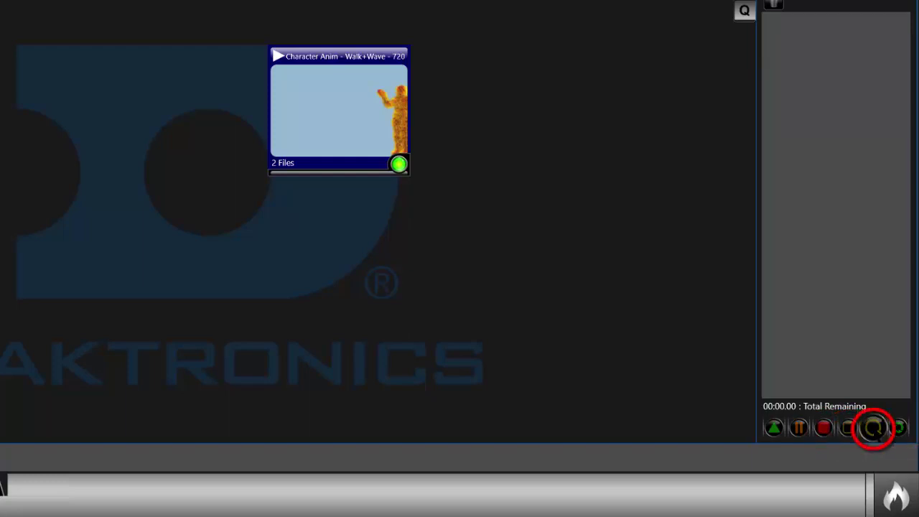
pyautogui.click(316, 139)
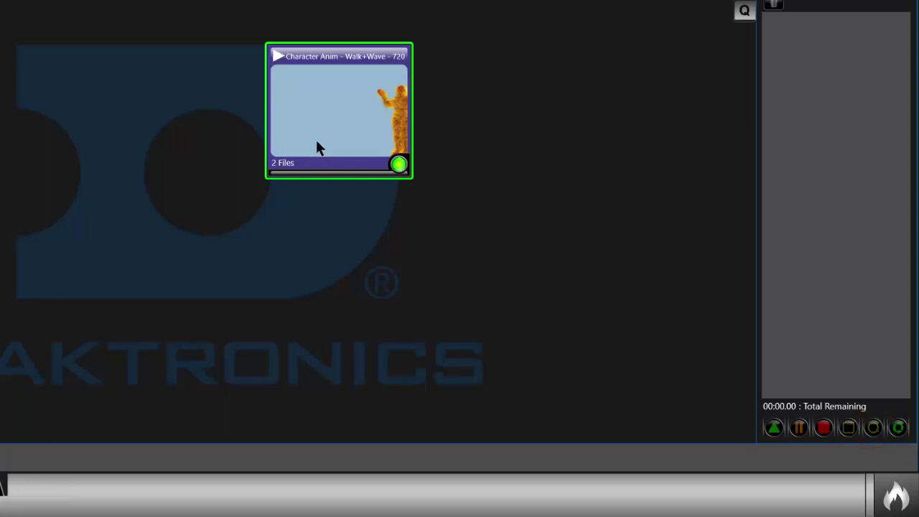
pyautogui.click(898, 428)
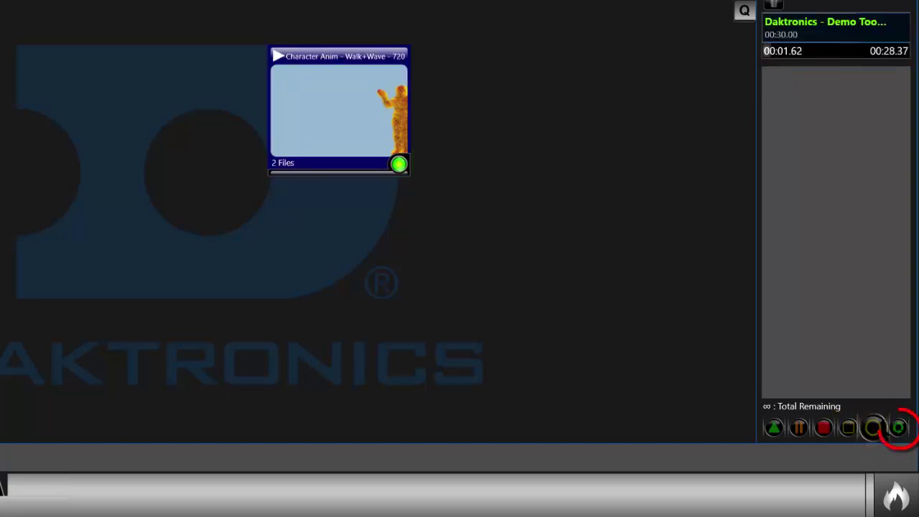